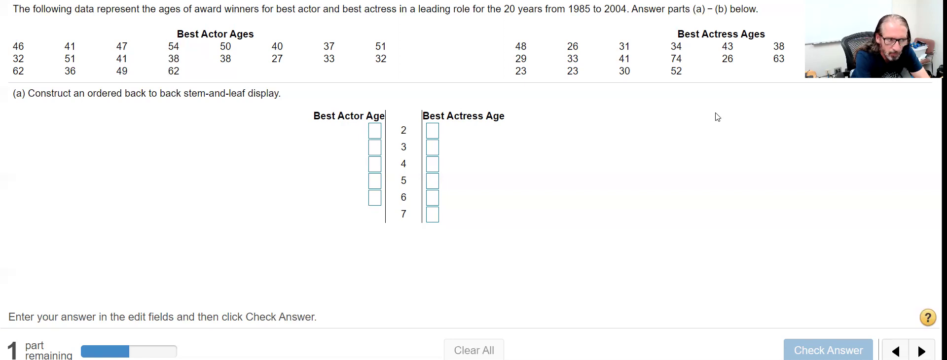
Step: Bring TI-SmartView CE in front and snap it to the left beside the homework
key(alt+Tab)
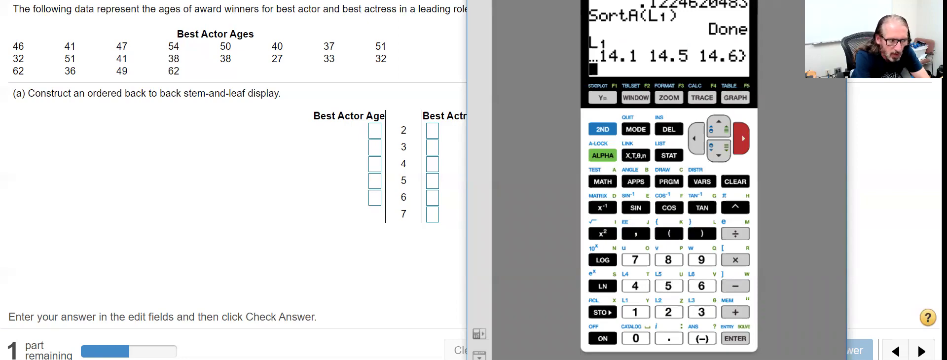
key(super+Up)
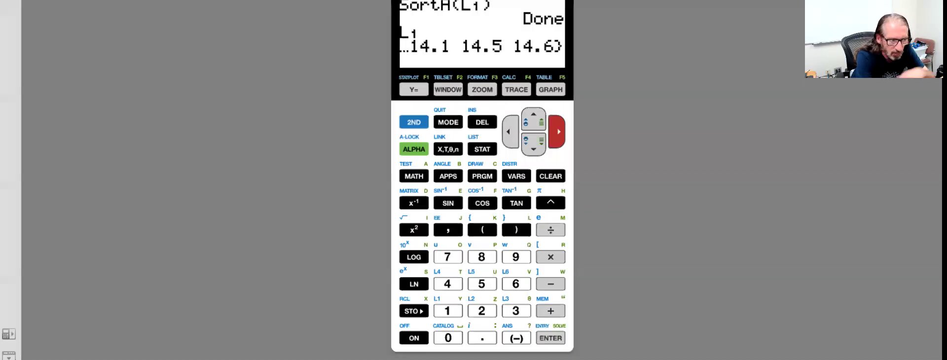
key(super+Down)
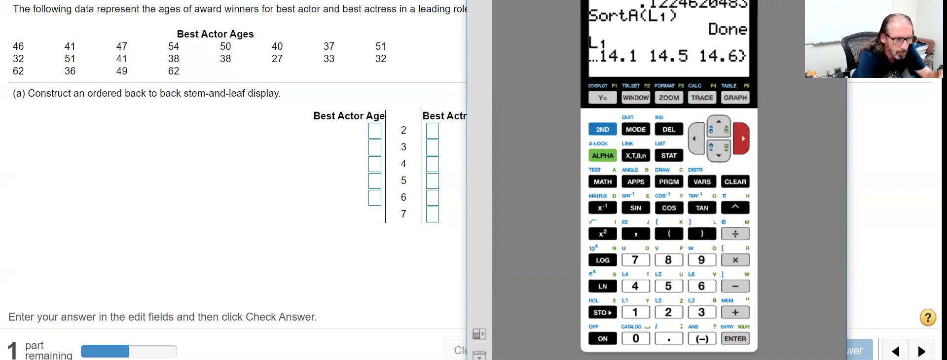
key(super+Left)
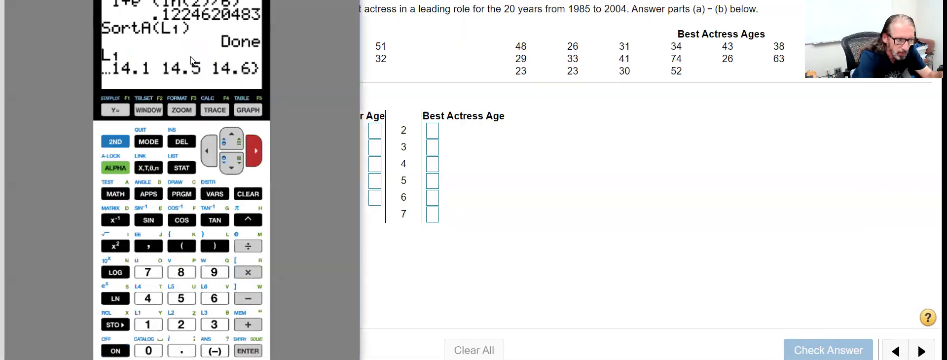
Step: Open the STAT list editor and clear the old values from list L1
click(214, 194)
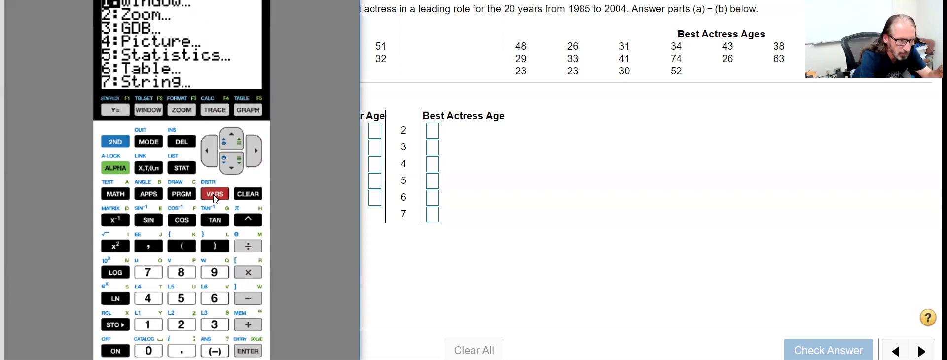
click(181, 168)
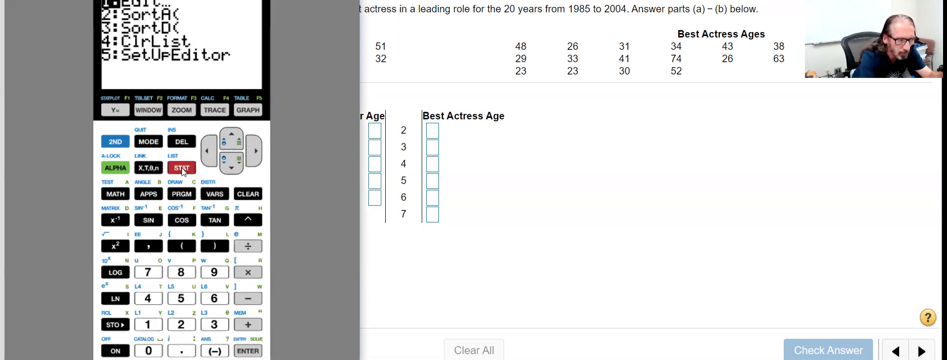
key(Return)
key(Up)
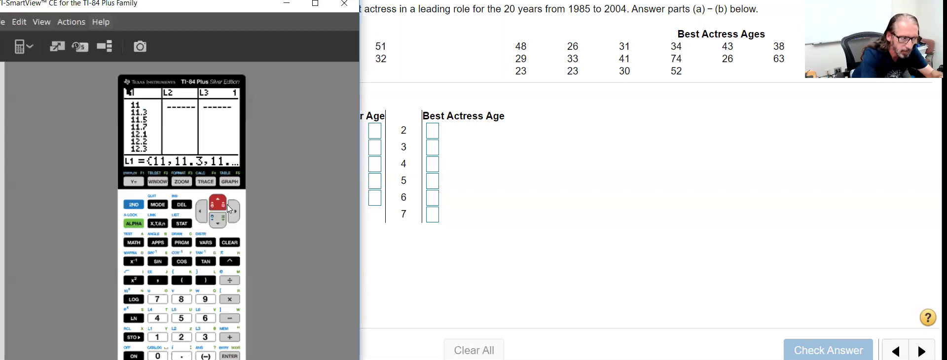
key(Return)
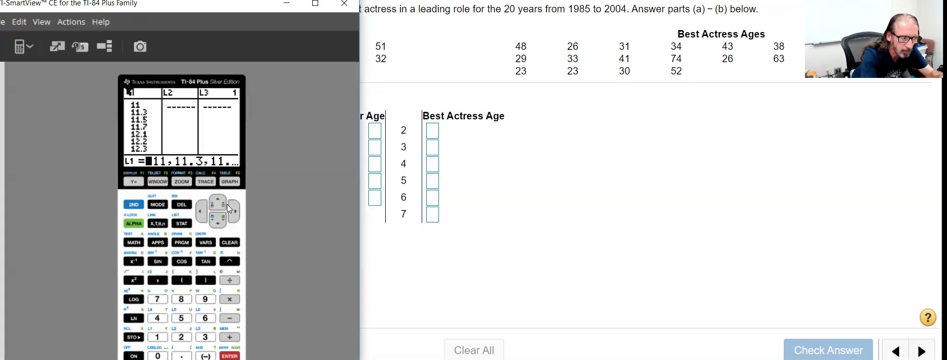
click(230, 243)
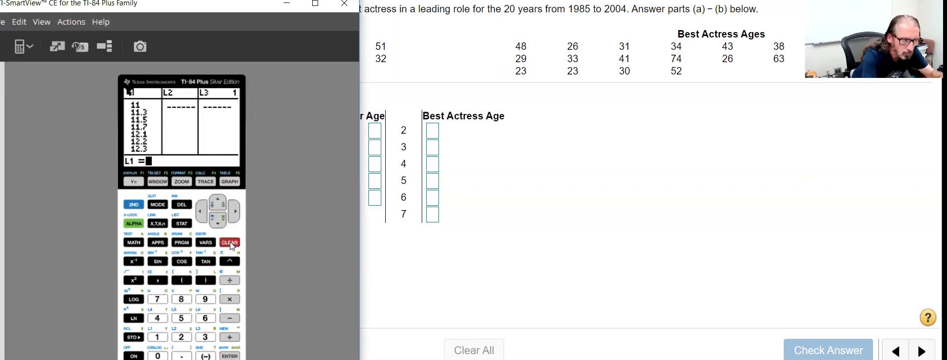
key(Return)
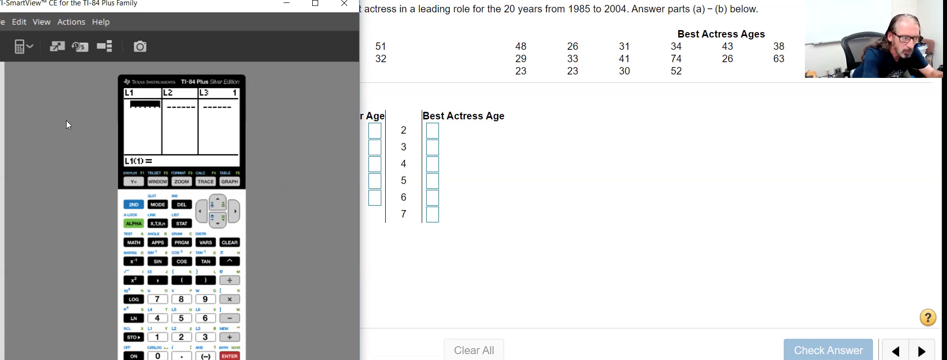
click(31, 50)
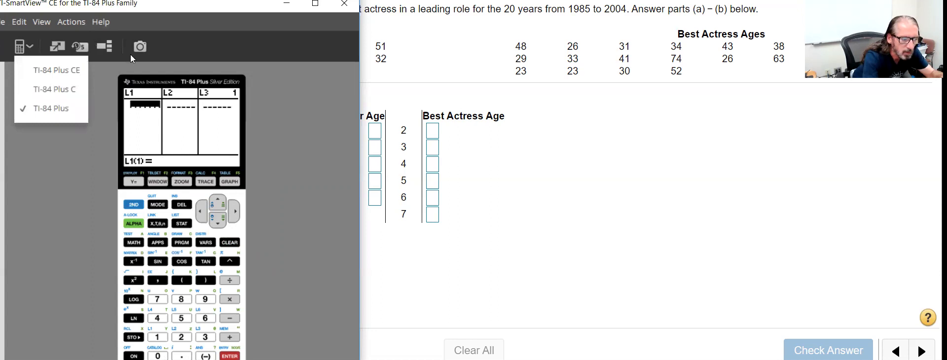
click(199, 49)
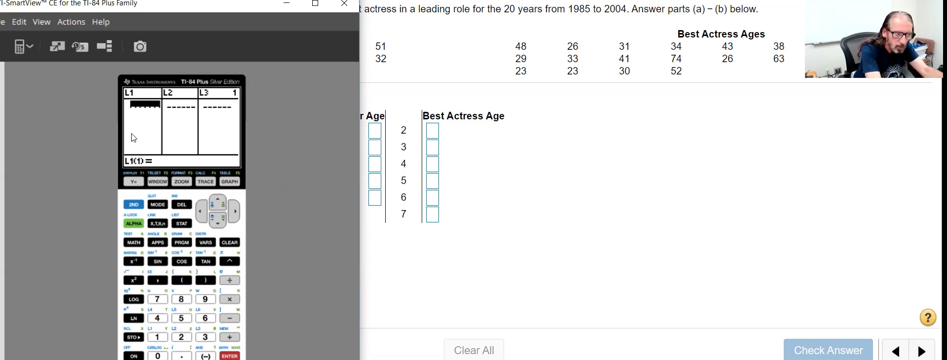
Step: Enter the first ten actress ages into L1: 48, 26, 31, 34, 43, 38, 29, 35, 29, 33
text(48)
key(Return)
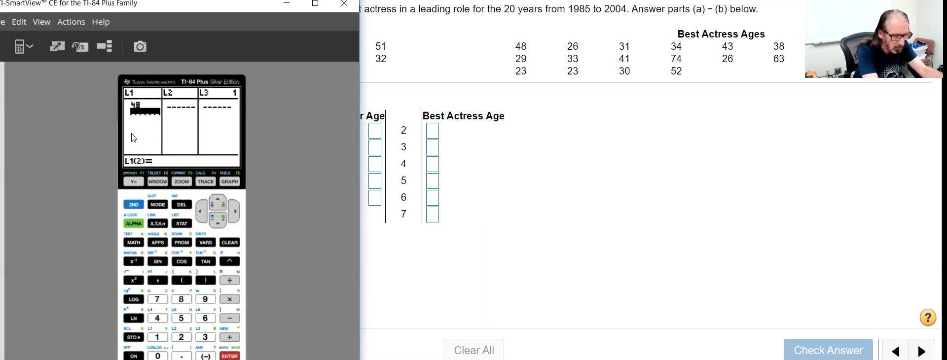
text(26)
key(Return)
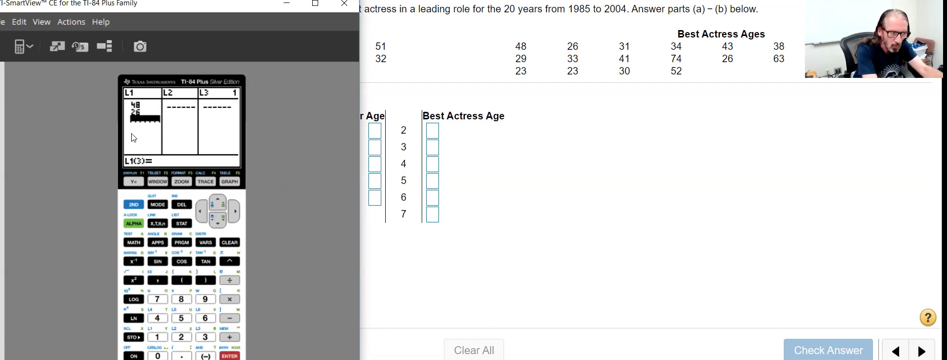
text(31)
key(Return)
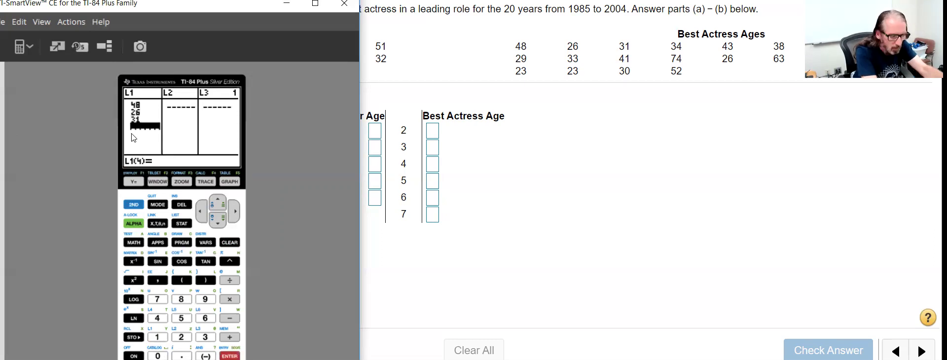
text(34)
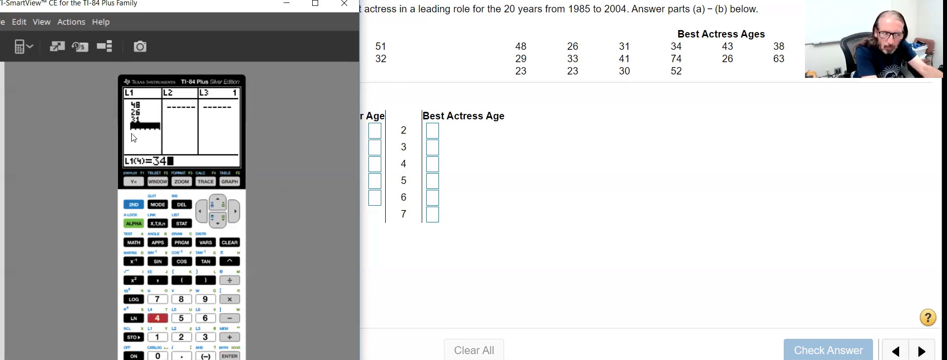
key(Return)
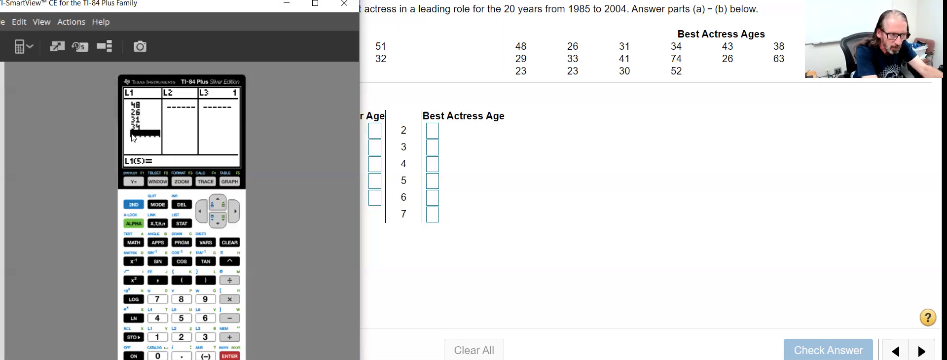
text(43)
key(Return)
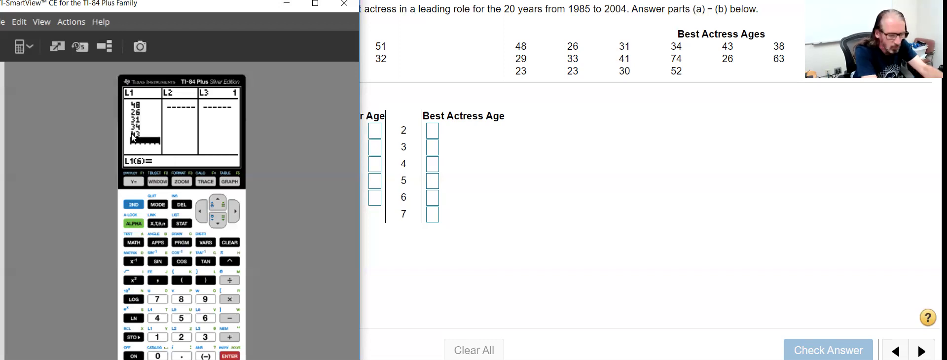
text(3)
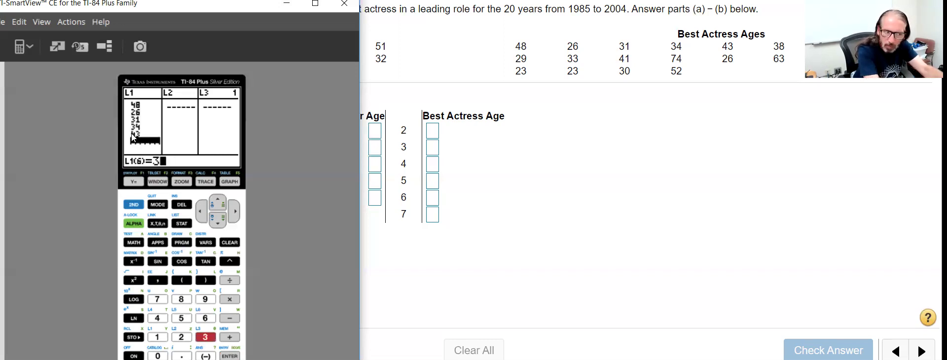
text(8)
key(Return)
text(2)
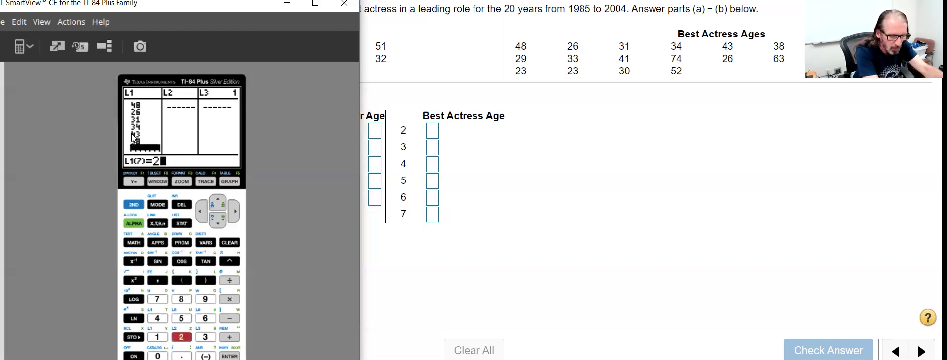
text(9)
key(Return)
text(35)
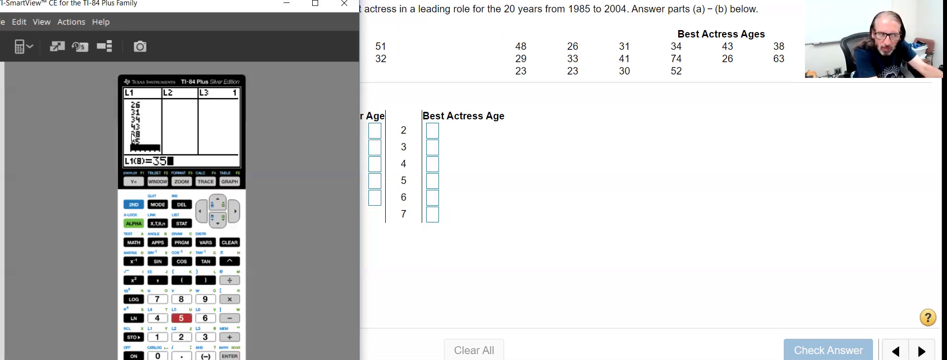
key(Return)
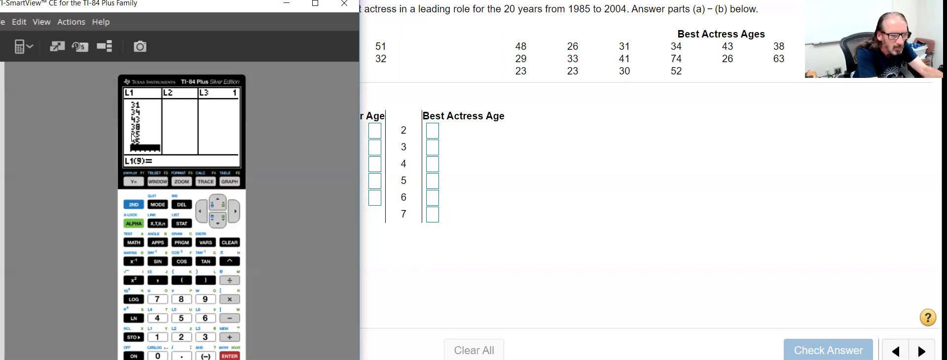
key(Up)
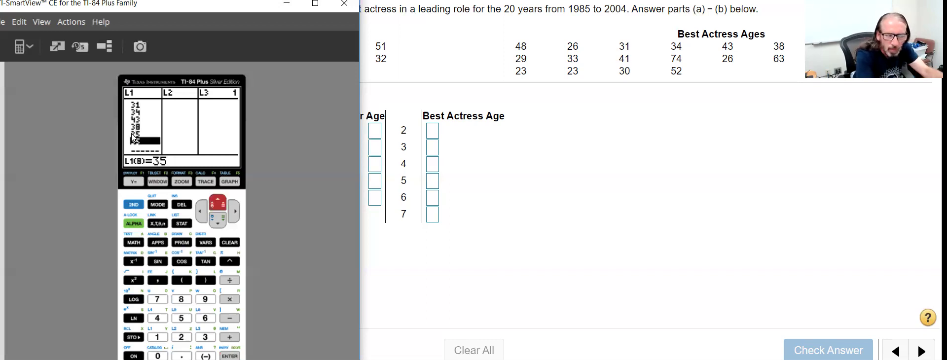
key(Down)
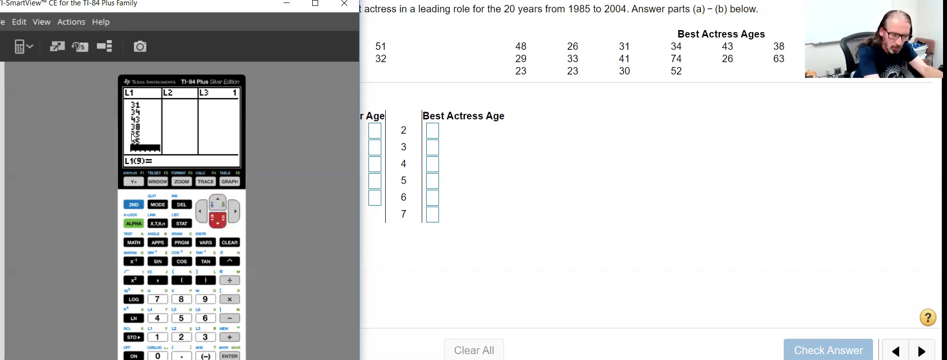
text(29)
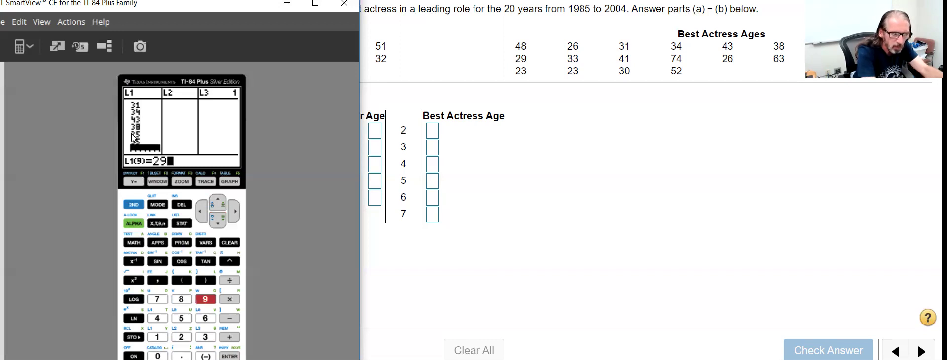
key(Return)
text(33)
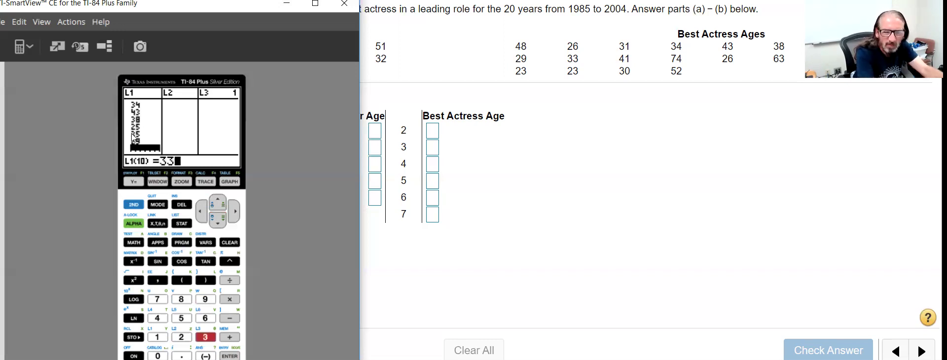
key(Return)
Step: Enter the remaining actress ages into L1 through the last value 52, then zoom the problem page
text(4)
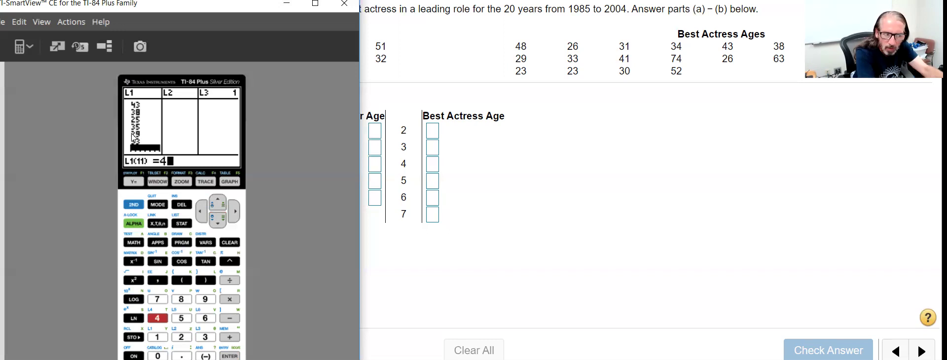
key(Return)
text(7)
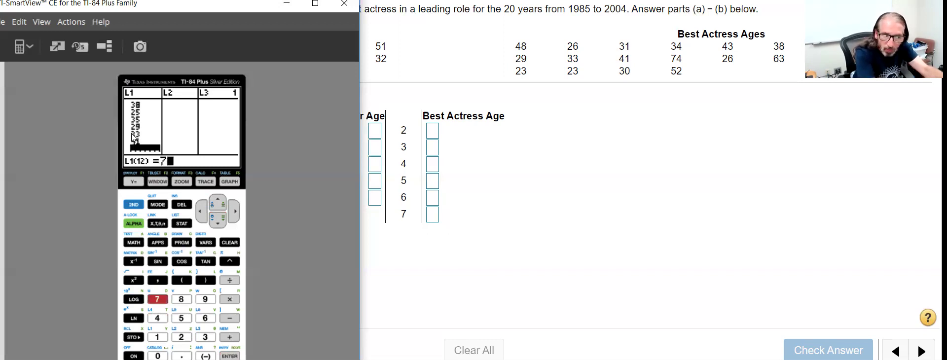
text(4)
key(Return)
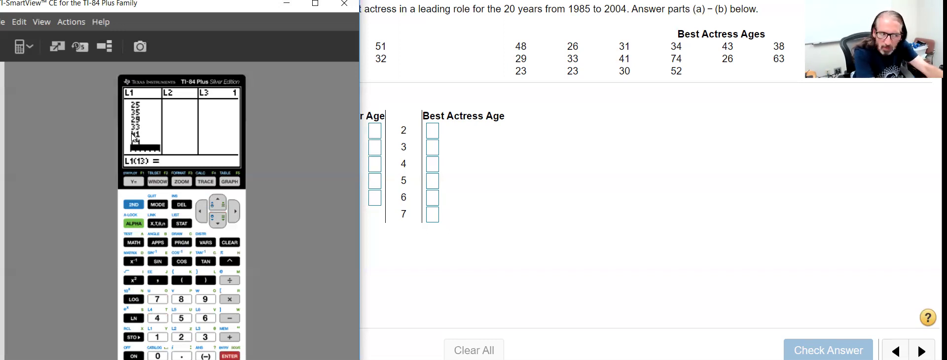
text(6)
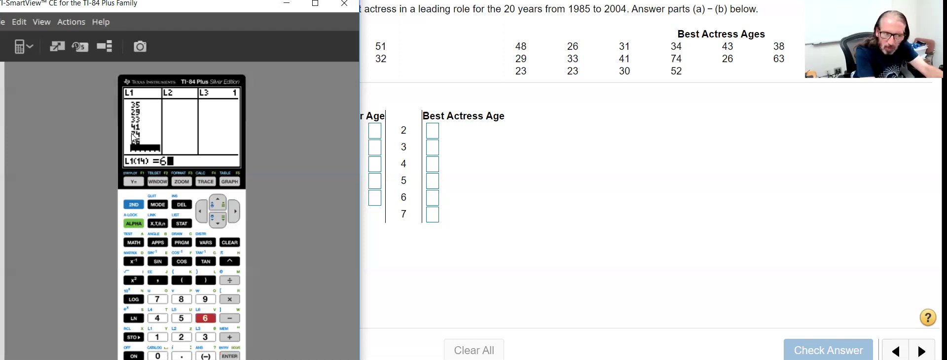
key(Return)
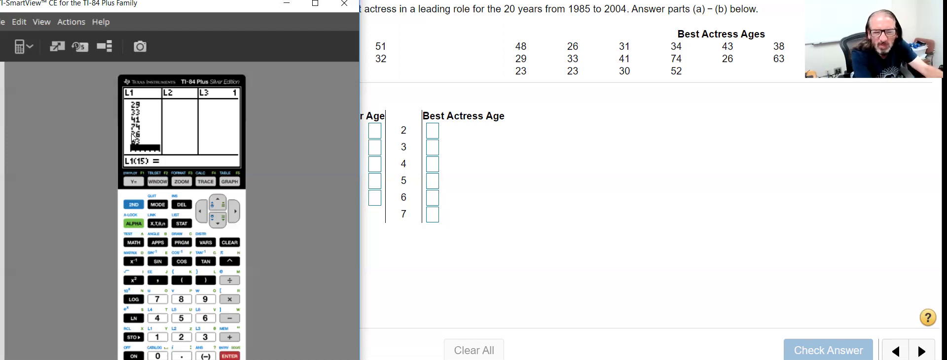
text(36)
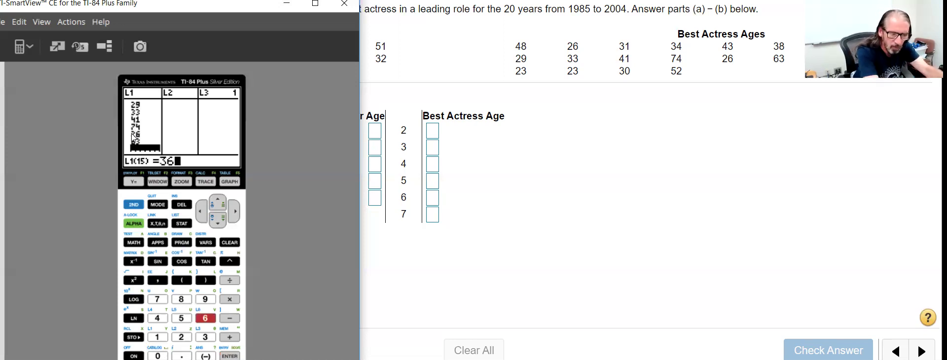
key(Return)
text(30)
key(Return)
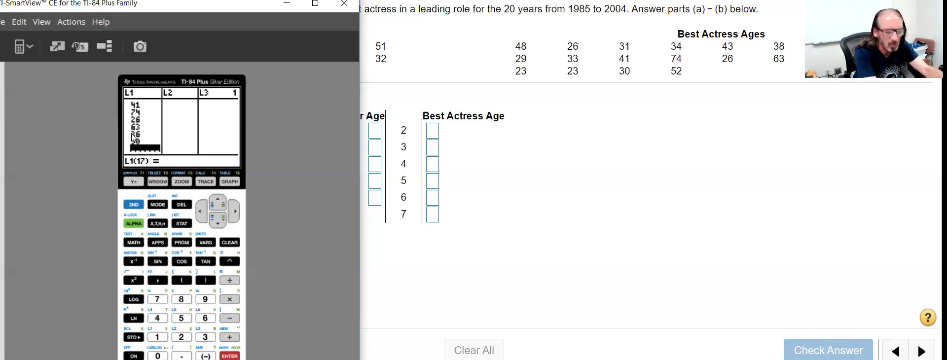
key(Return)
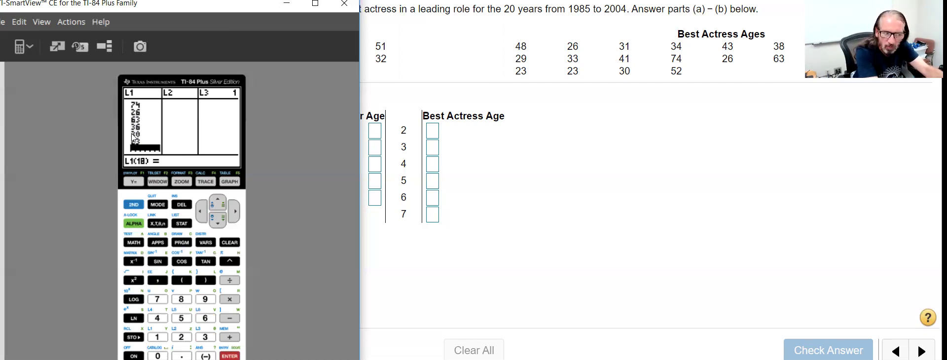
text(23)
key(Return)
text(3)
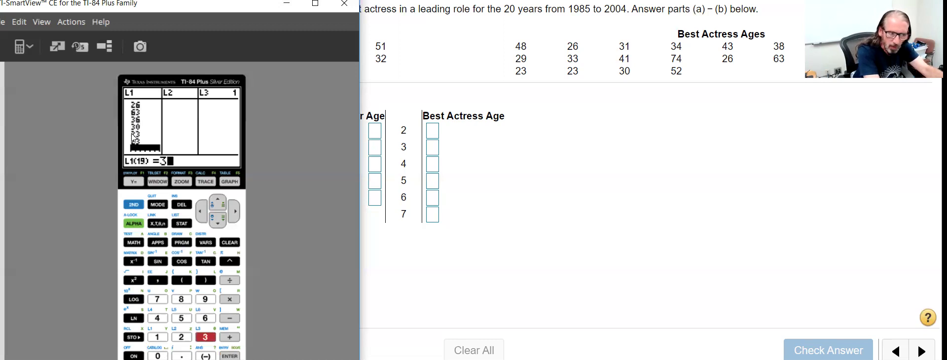
text(0)
key(Return)
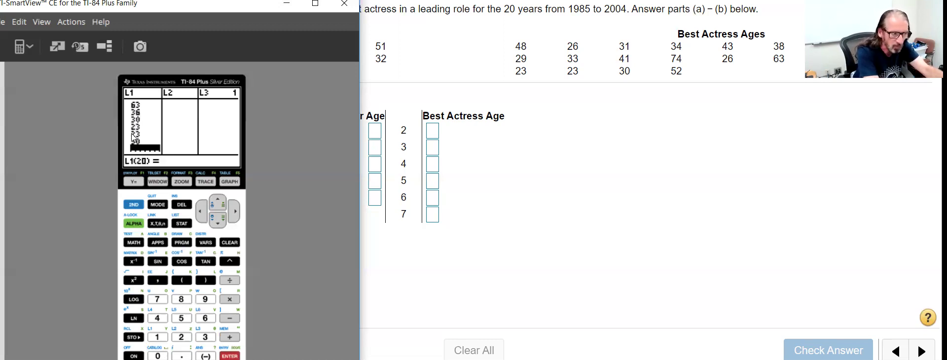
text(52)
key(Return)
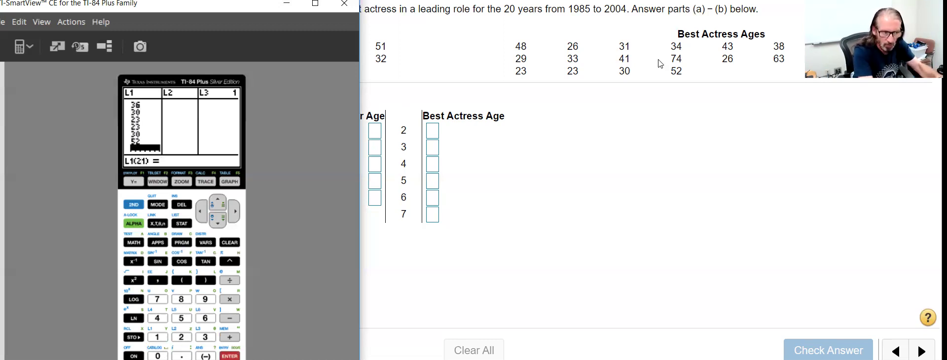
click(658, 114)
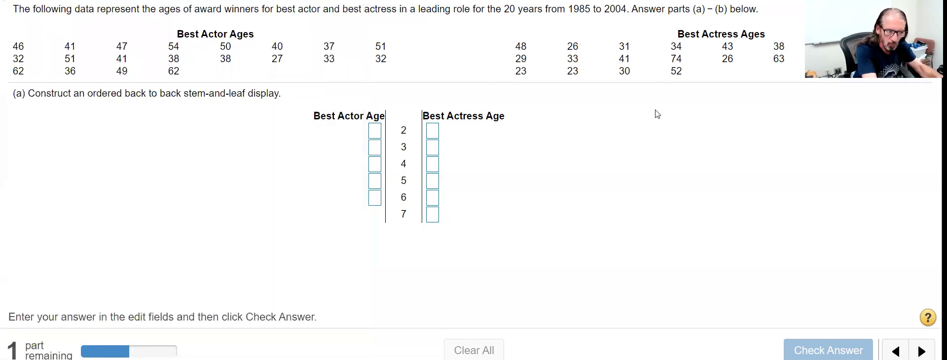
key(ctrl+plus)
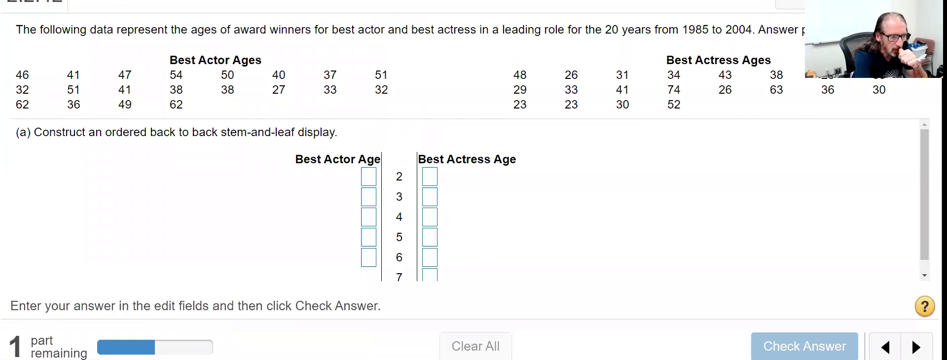
Step: Step through each L1 entry to verify the actress ages against the problem's data table
key(alt+Tab)
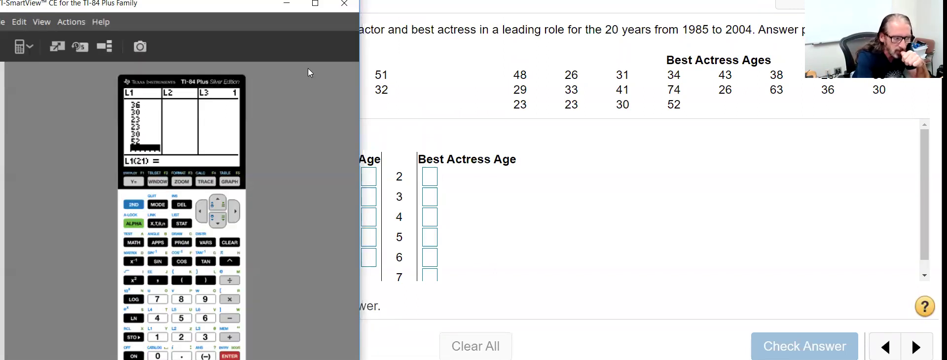
key(Down)
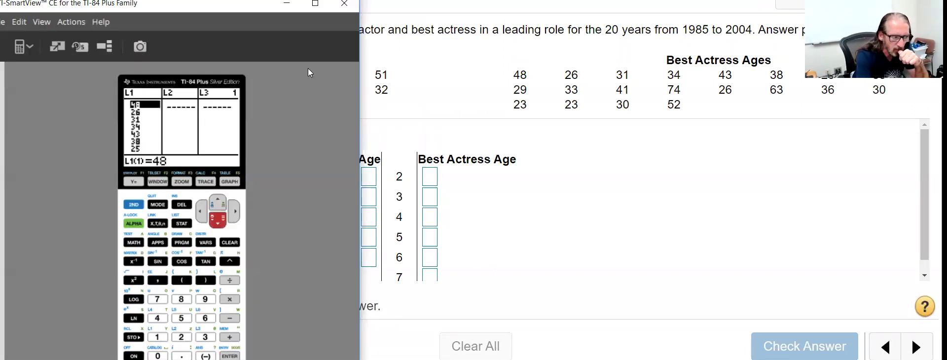
key(Down)
key(Down)
key(Down)
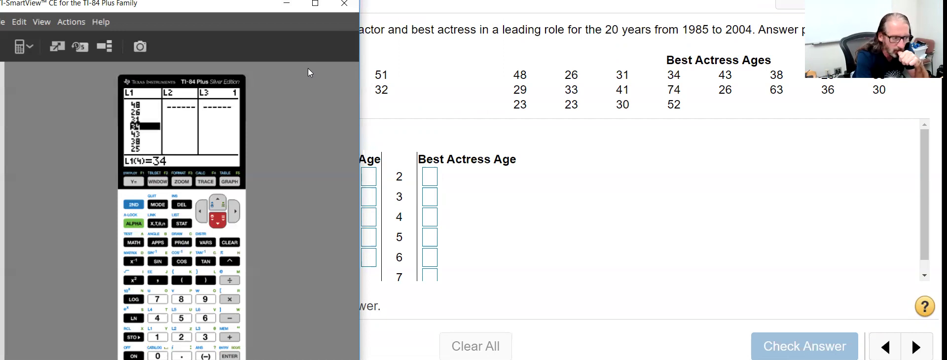
key(Down)
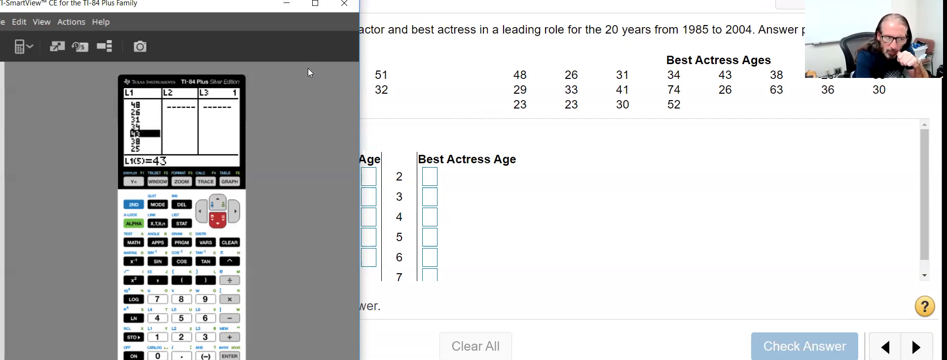
key(Down)
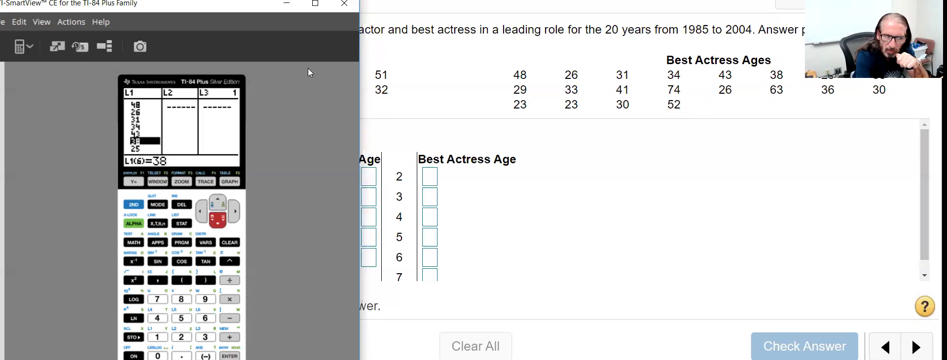
key(Down)
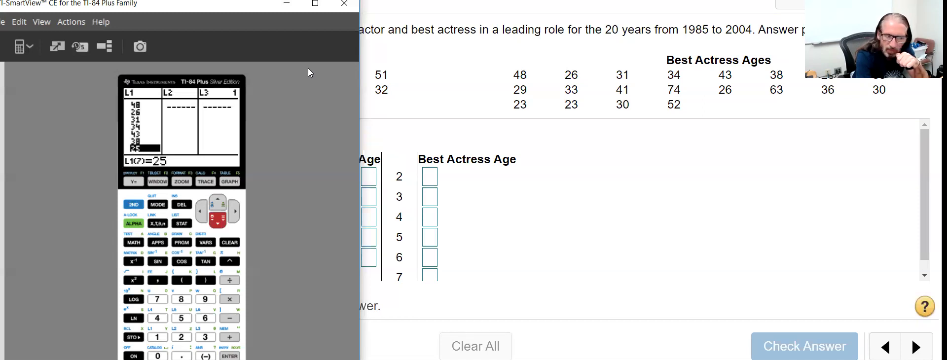
key(Down)
key(Down)
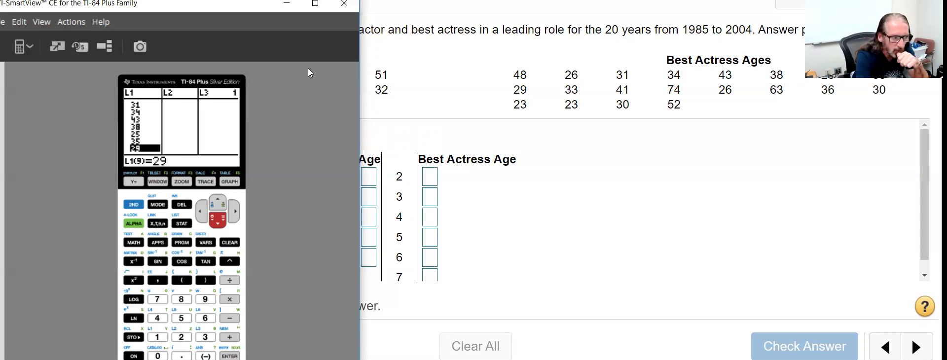
key(Down)
key(Down)
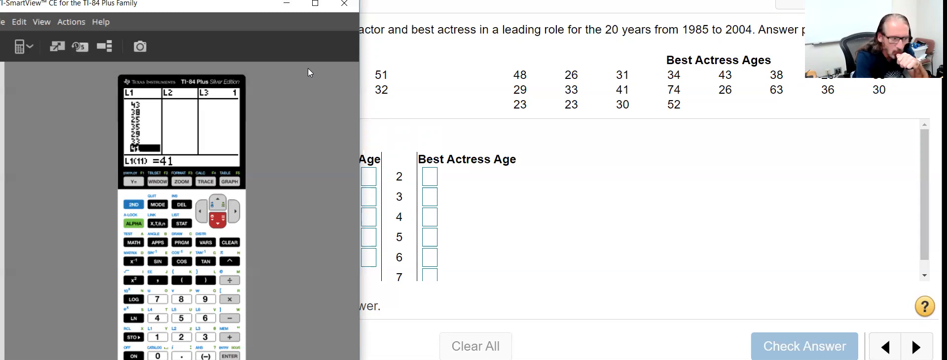
key(Down)
key(Down)
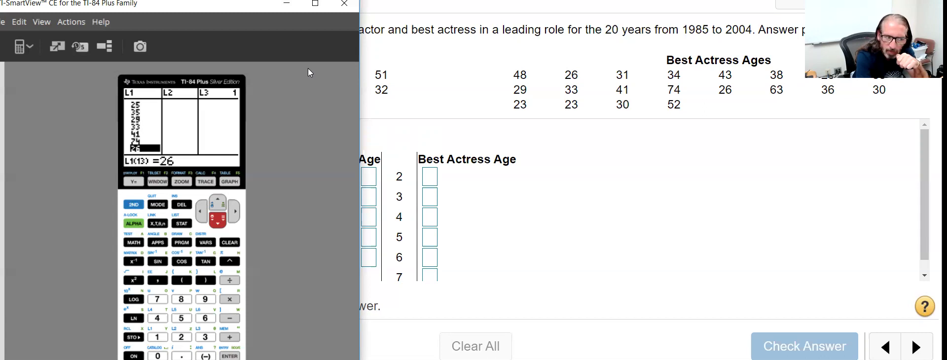
key(Down)
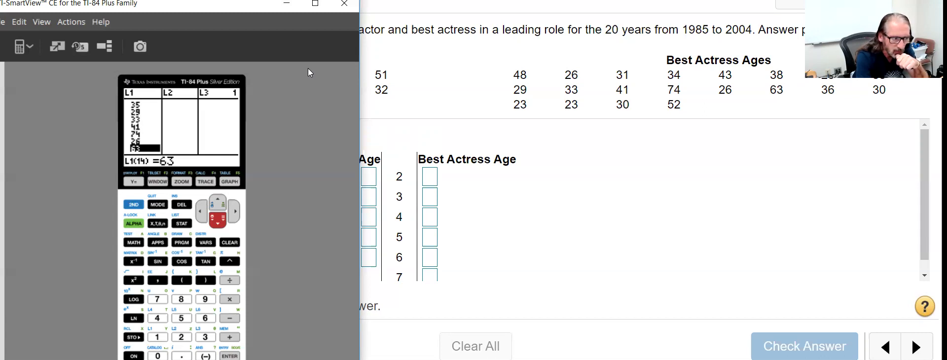
key(Down)
key(Down)
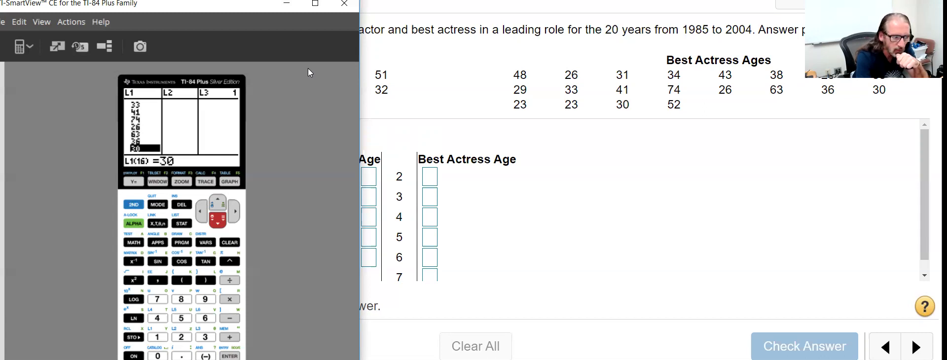
key(Down)
key(Down)
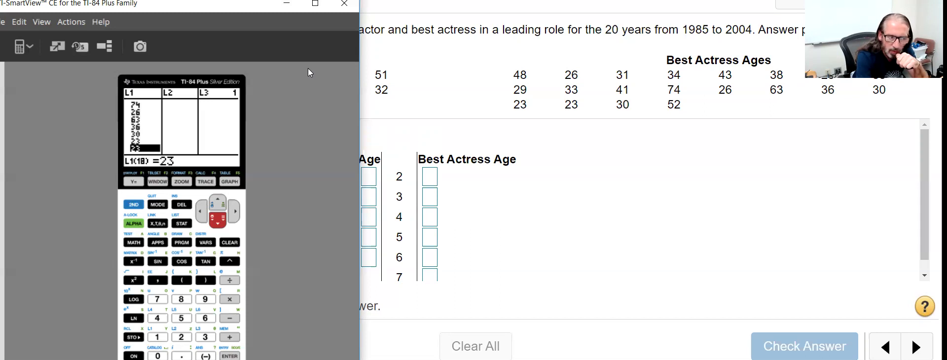
key(Down)
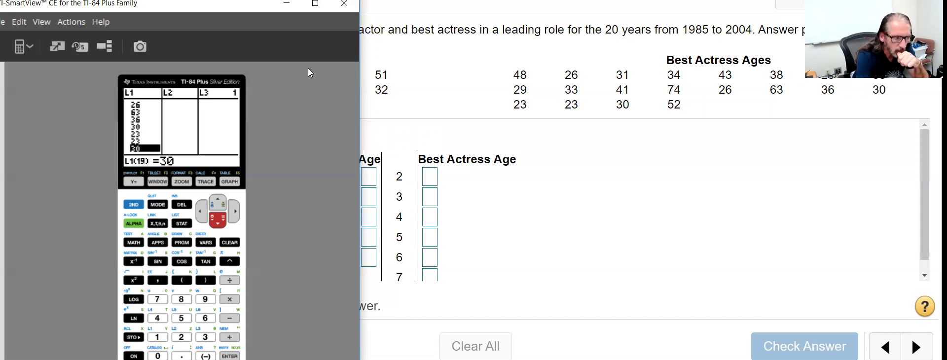
key(Down)
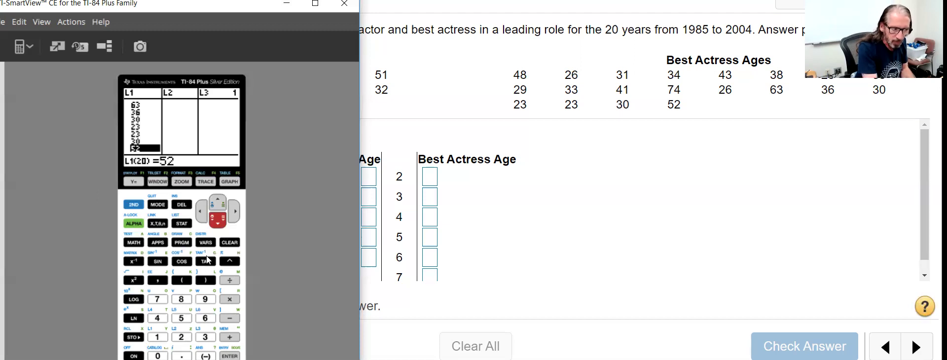
Step: Sort list L1 in ascending order with SortA(L1)
click(181, 225)
key(Down)
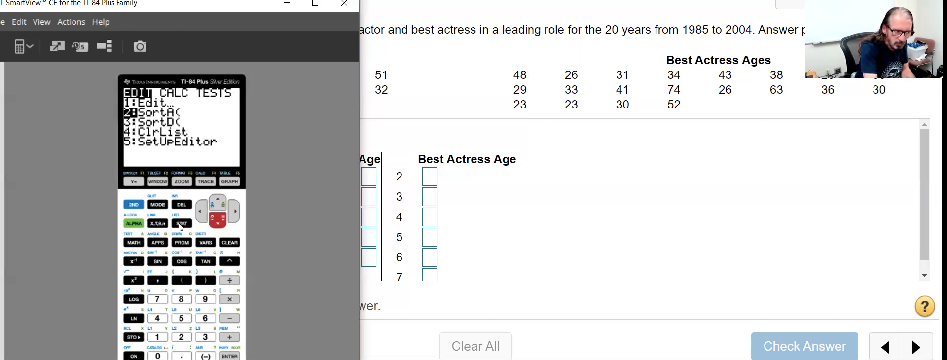
key(Return)
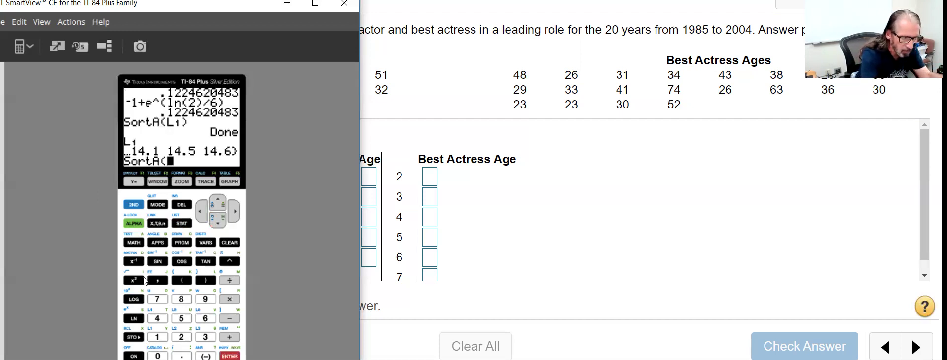
click(135, 205)
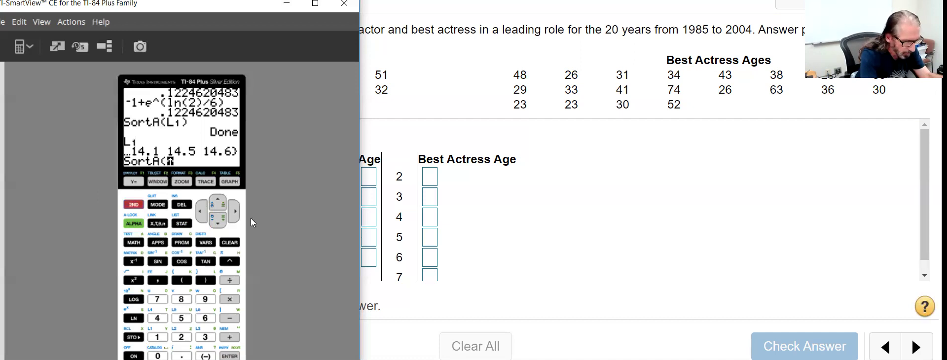
key(1)
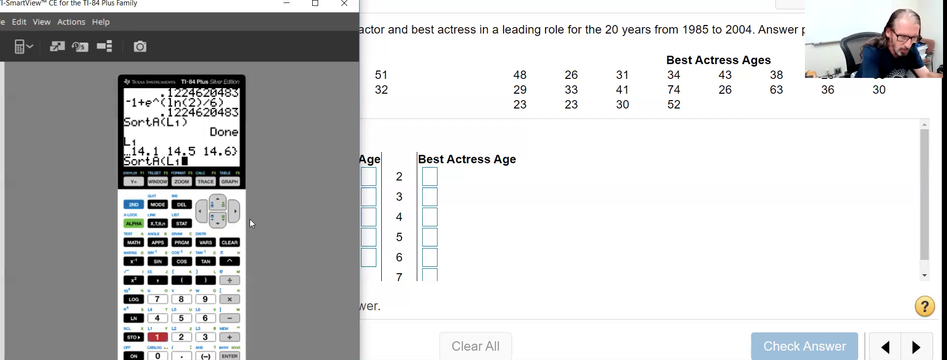
key(parenright)
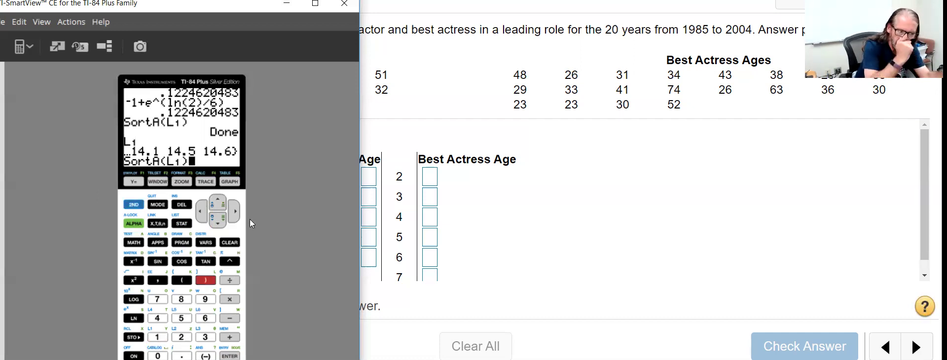
key(Return)
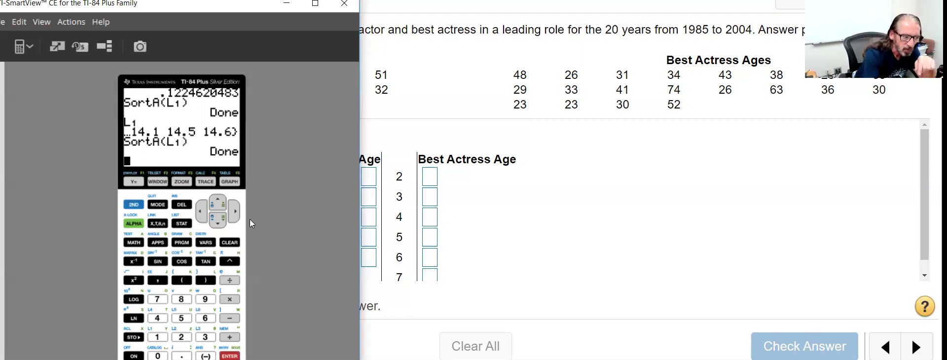
Step: Display the sorted L1 on the home screen, beginning 23, 23, 25, 26, 26
key(Right)
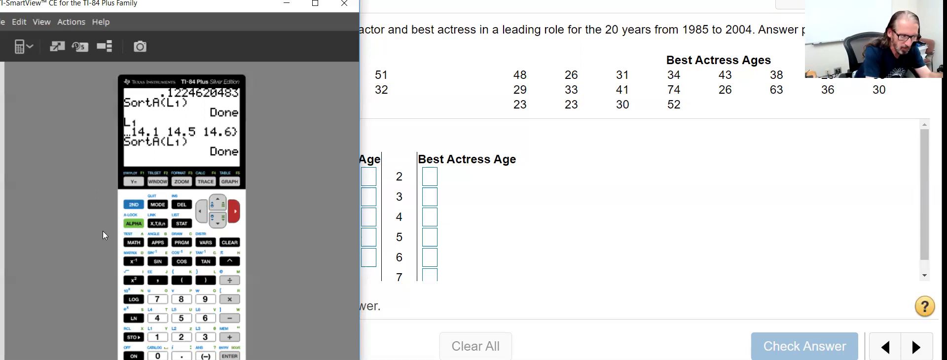
click(134, 204)
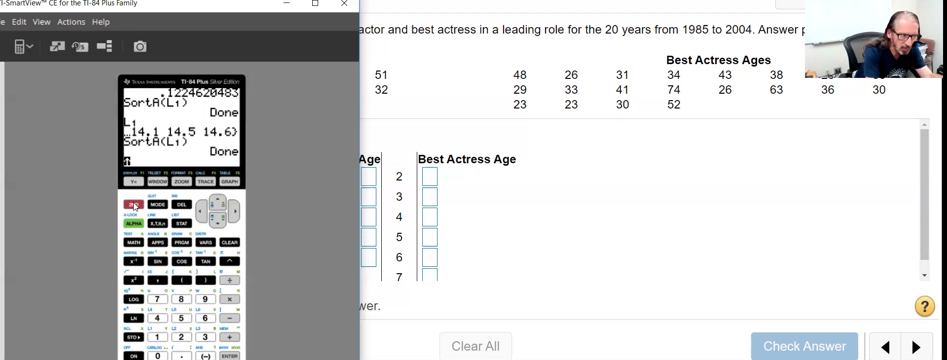
key(1)
key(Return)
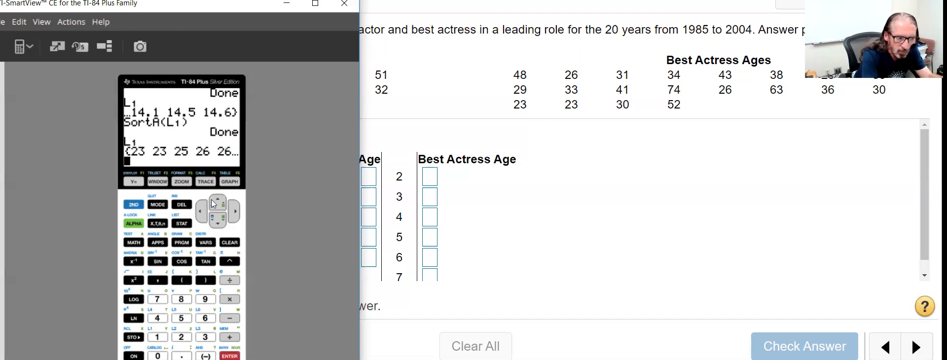
Step: Enter the stem-2 actress leaves as 335669, reading the sorted ages from the calculator
click(430, 181)
click(431, 180)
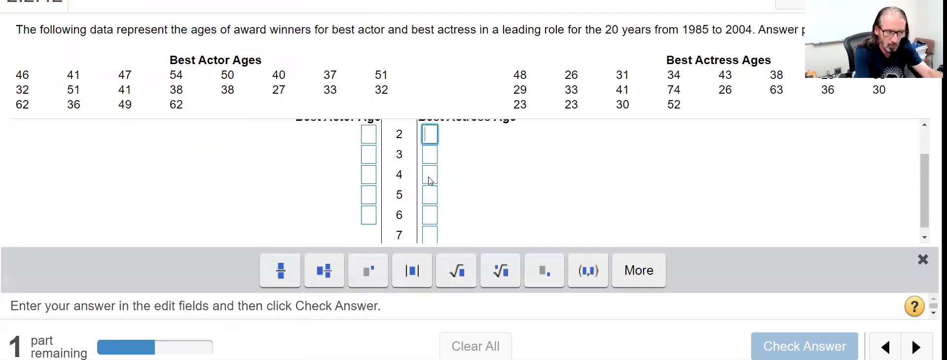
text(335)
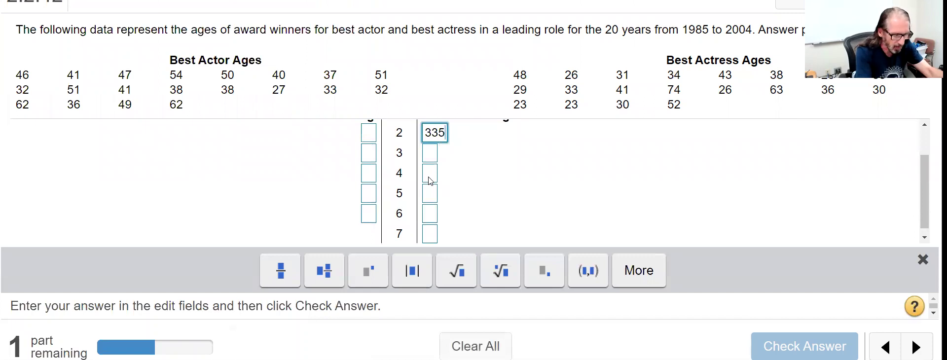
text(6)
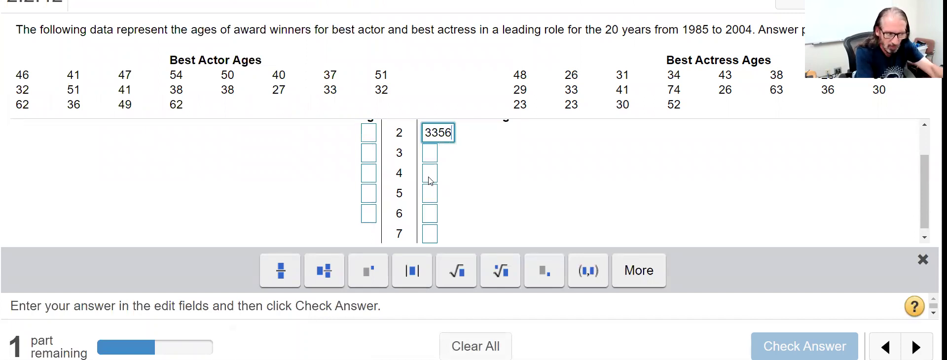
text(6)
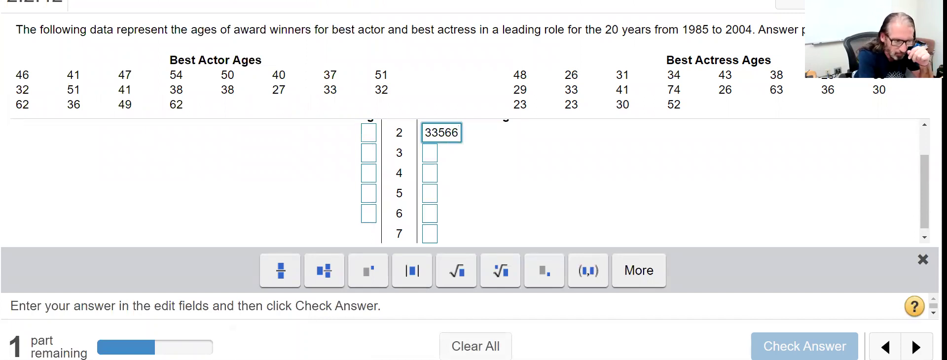
key(alt+Tab)
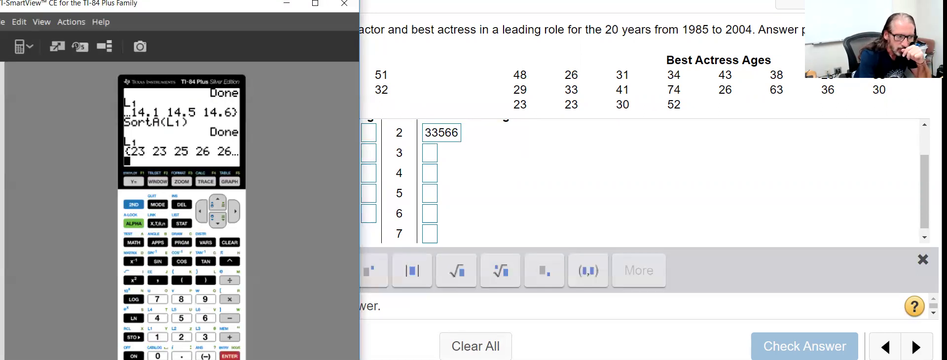
key(Right)
key(Right)
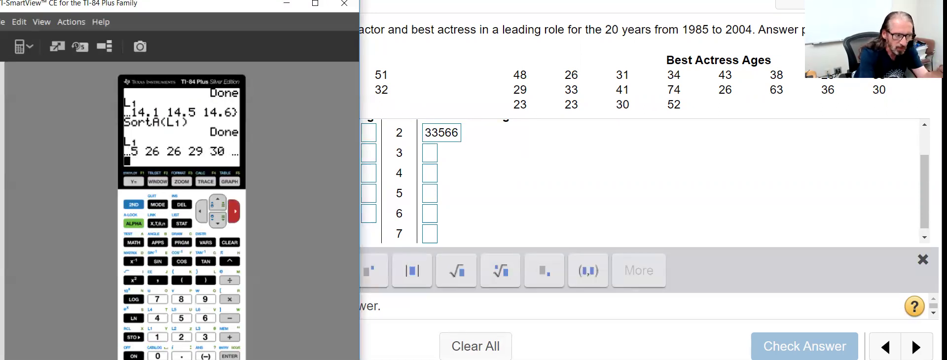
key(Right)
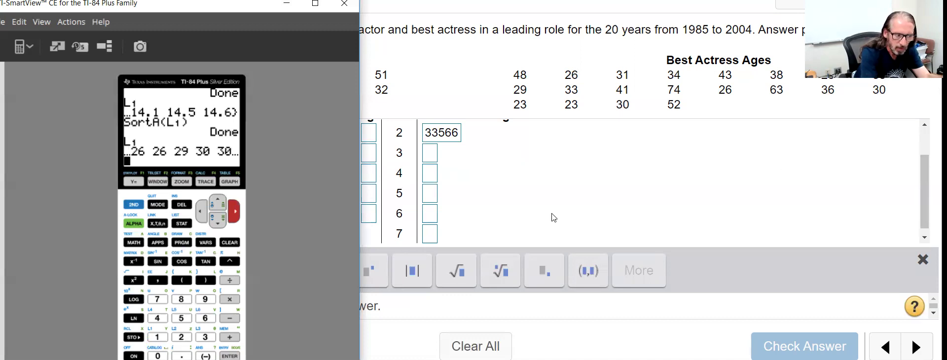
click(458, 138)
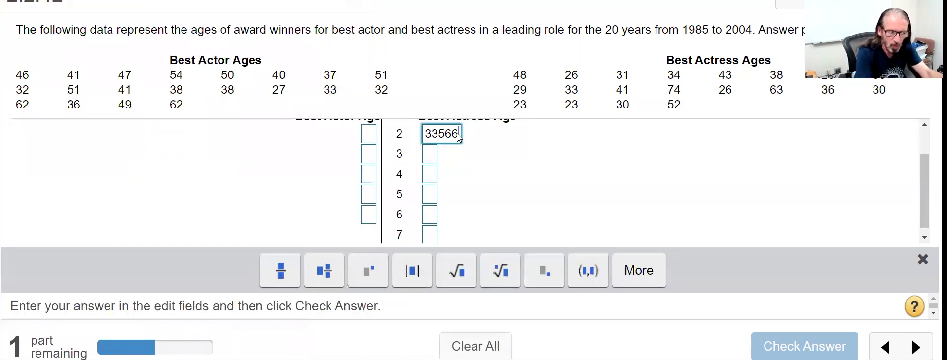
text(9)
key(Tab)
key(Tab)
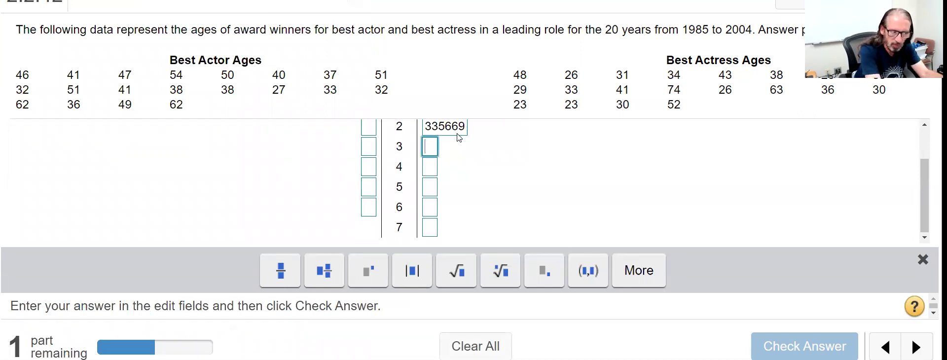
Step: Begin the stem-3 actress leaves with 001345 from the sorted L1 list
text(00)
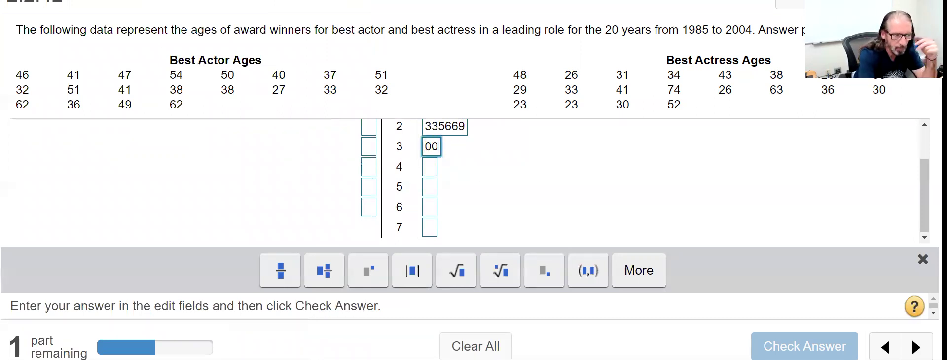
key(alt+Tab)
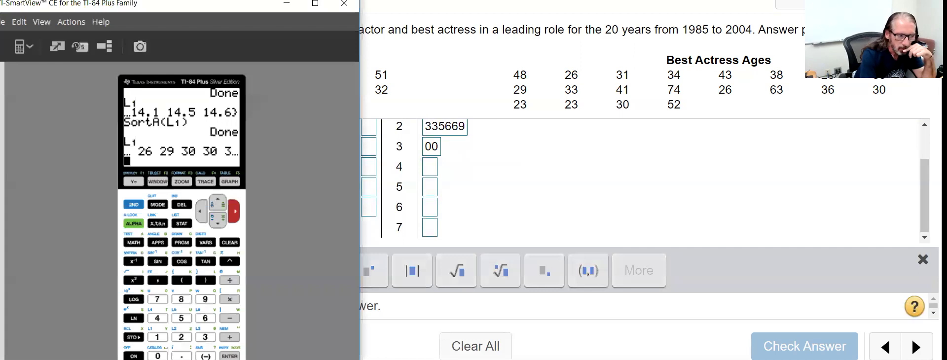
key(Right)
key(Right)
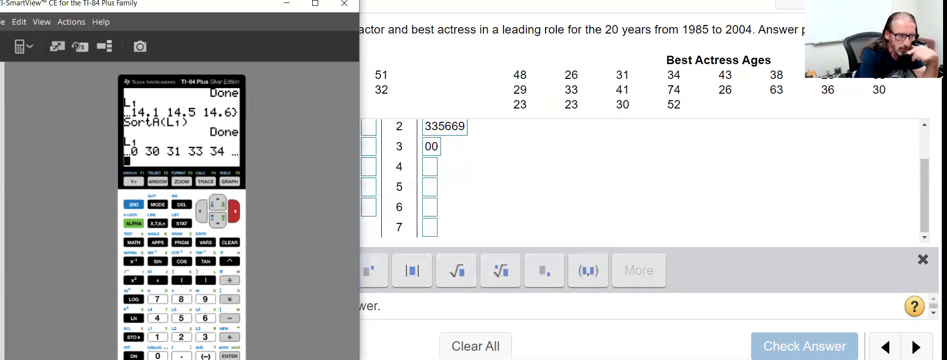
key(Right)
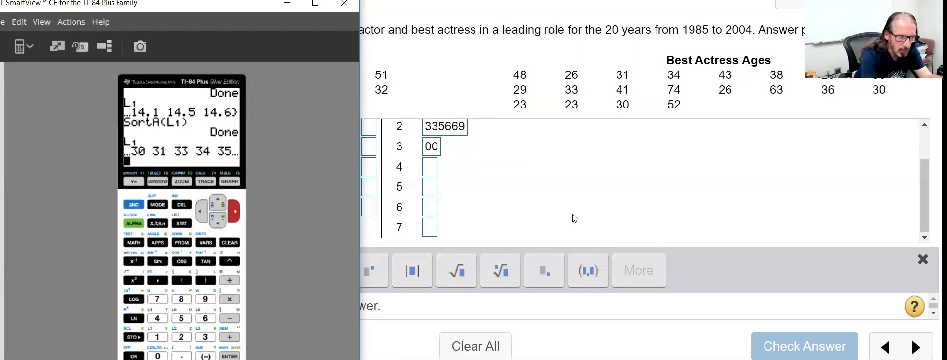
click(440, 152)
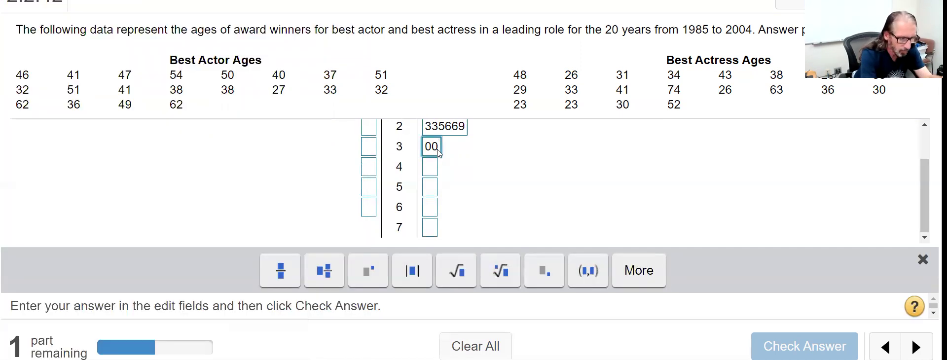
text(13)
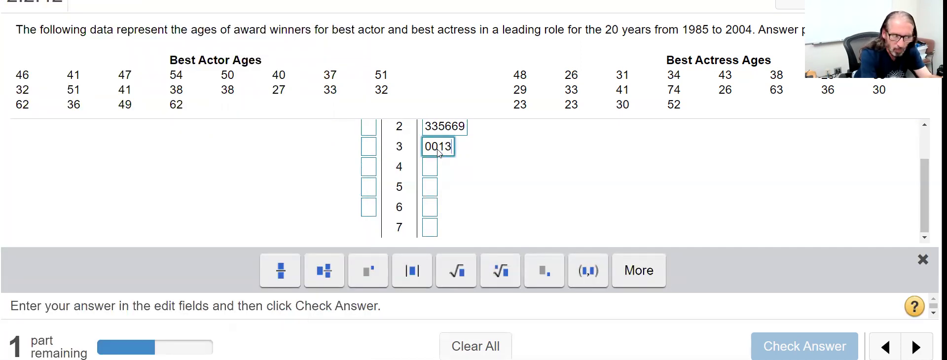
text(45)
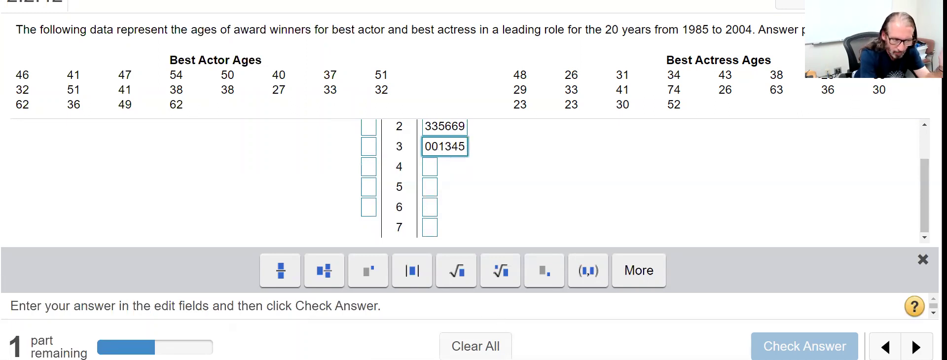
key(alt+Tab)
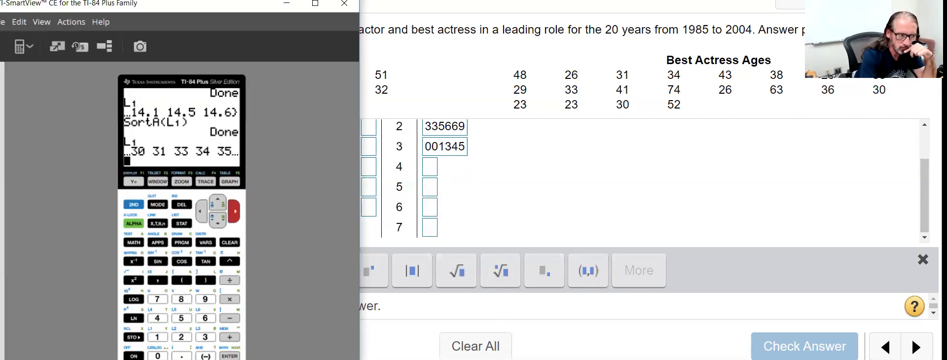
key(Right)
key(Right)
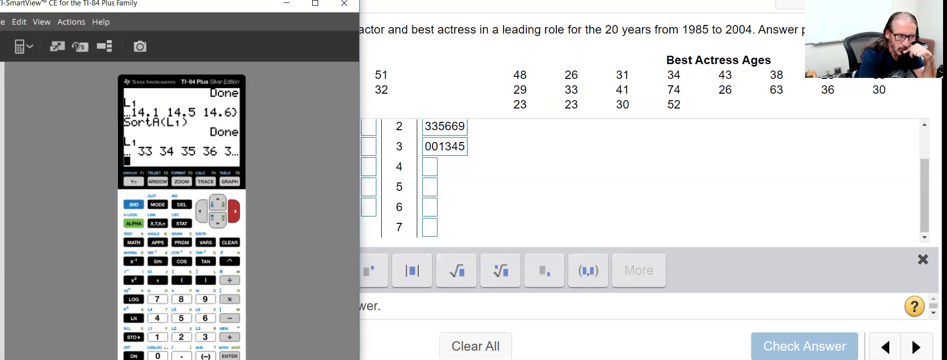
key(Right)
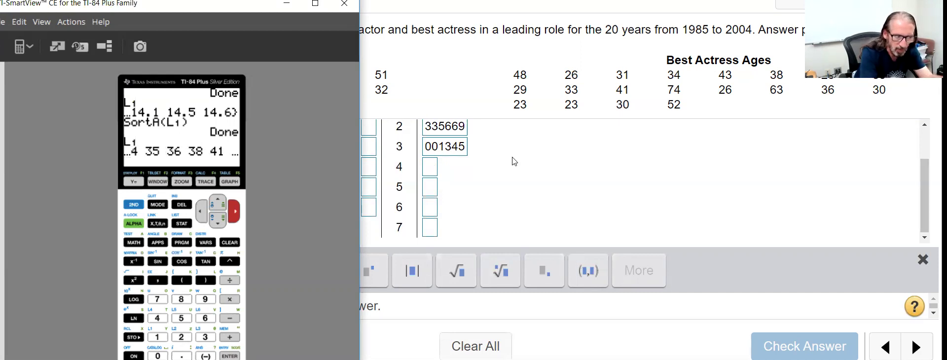
Step: Correct the end of the stem-3 actress leaves so they read 00134568
click(464, 153)
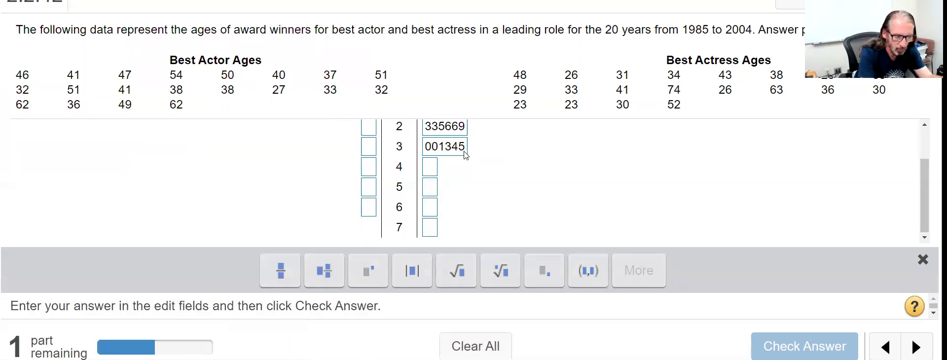
click(464, 154)
text(5)
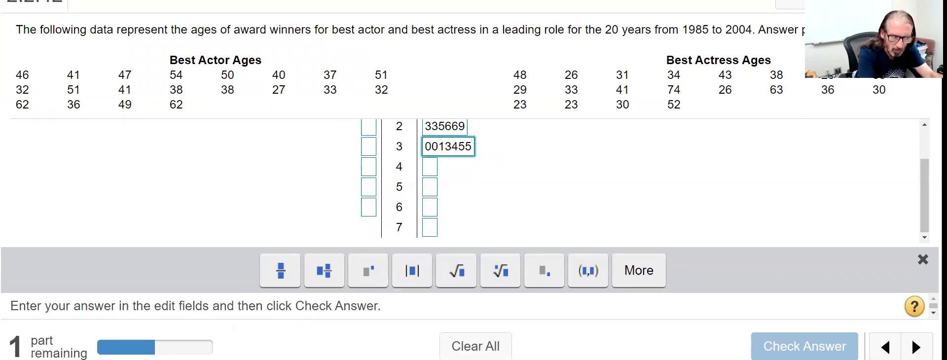
key(alt+Tab)
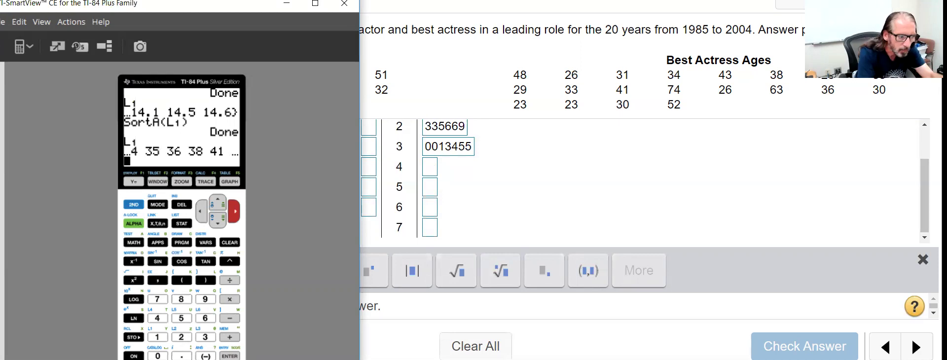
key(Left)
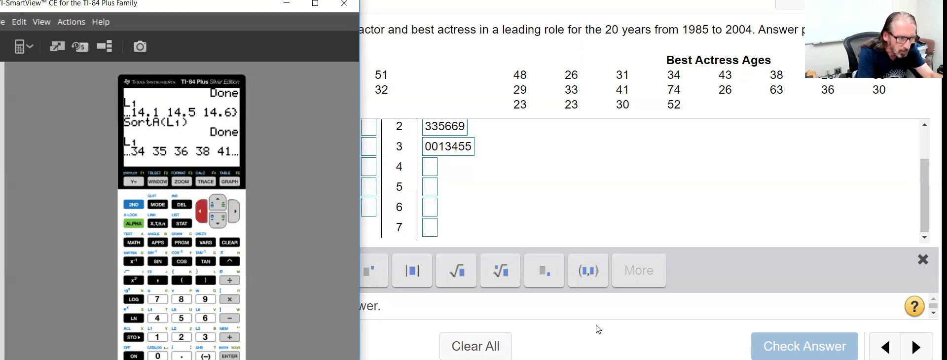
click(603, 180)
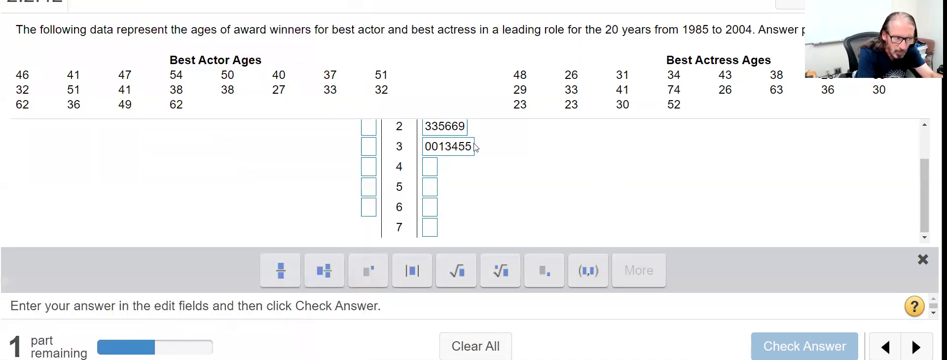
click(470, 151)
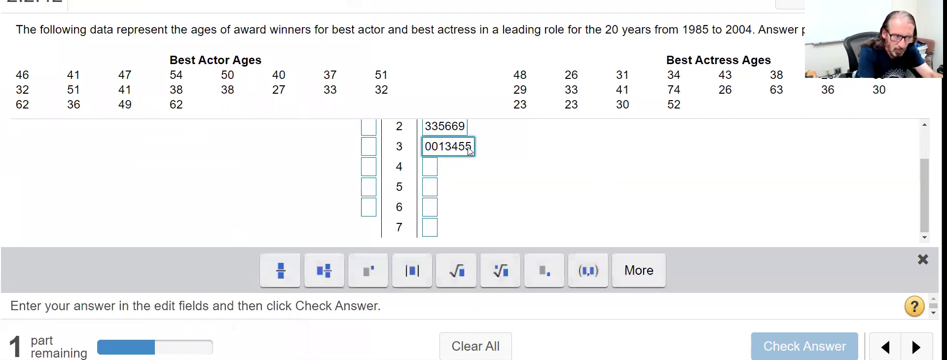
key(BackSpace)
text(6)
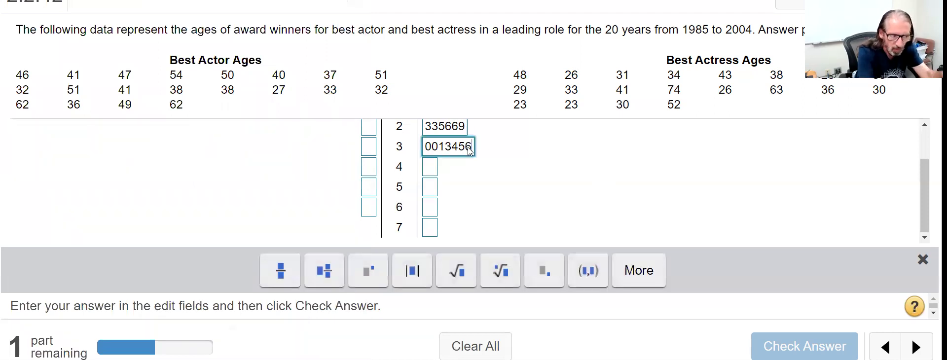
text(8)
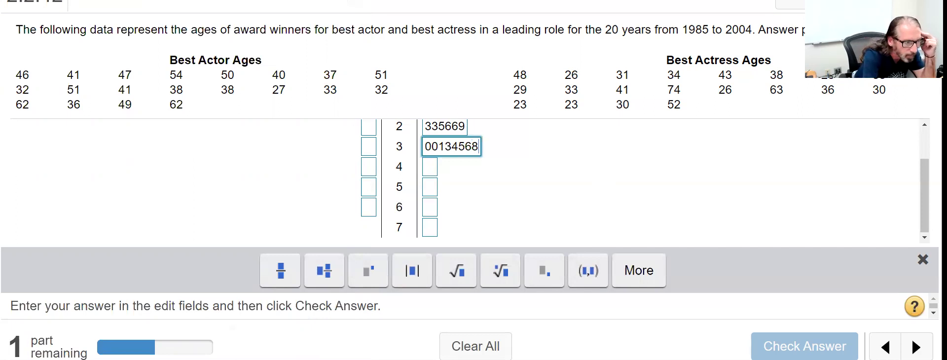
Step: Enter the stem-4 actress leaves as 138
key(alt+Tab)
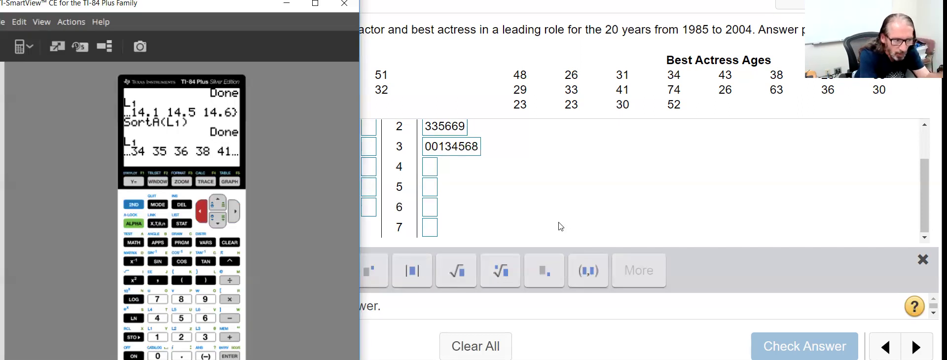
click(431, 170)
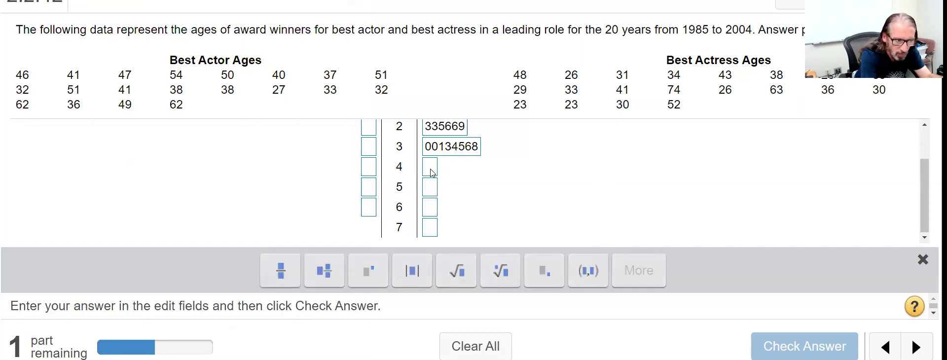
click(431, 172)
text(1)
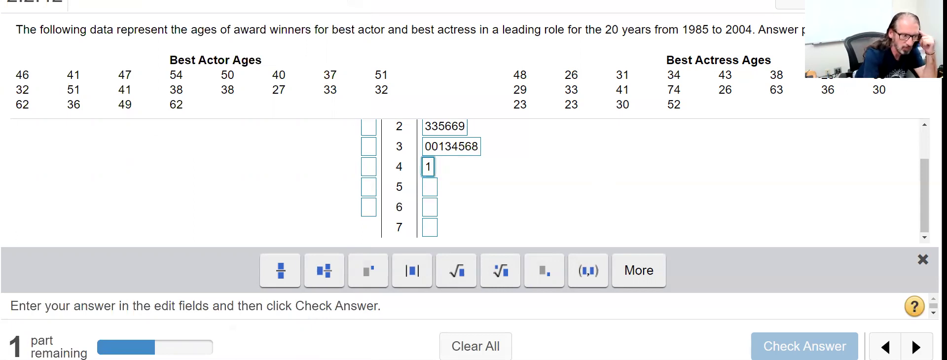
key(alt+Tab)
key(Right)
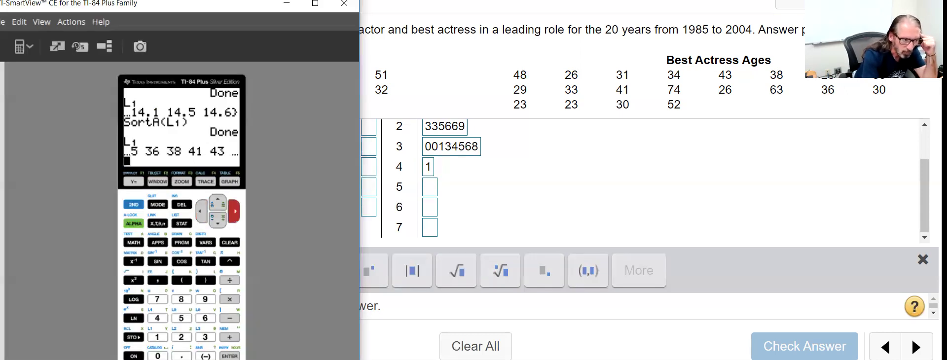
key(Right)
key(Right)
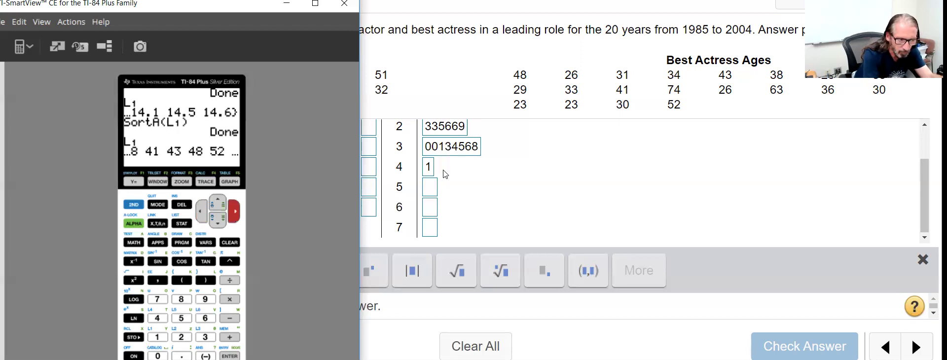
click(430, 168)
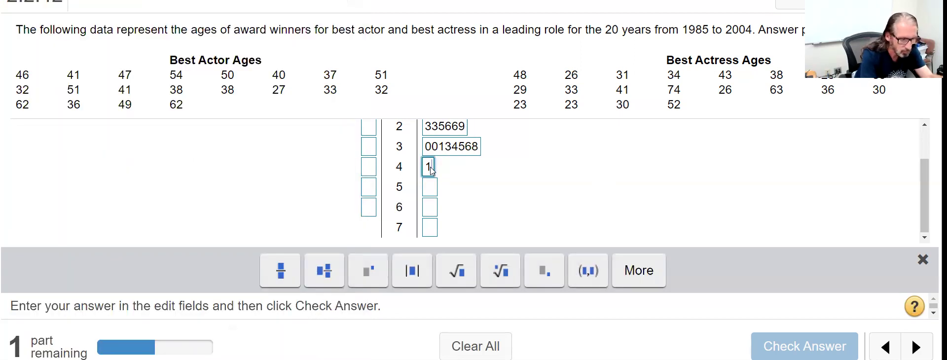
text(13)
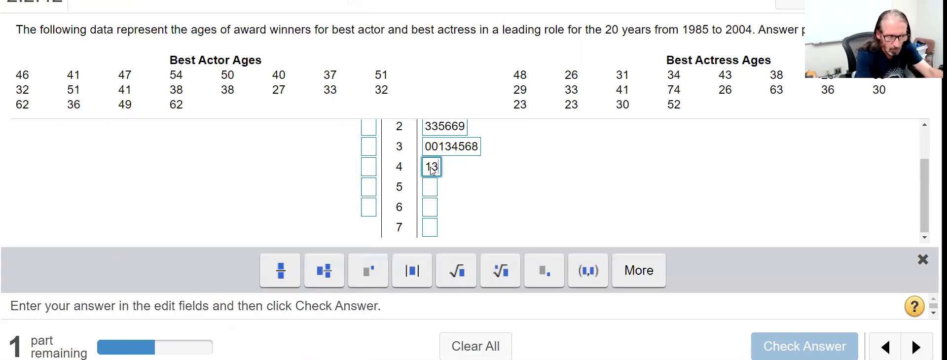
text(8)
key(Tab)
key(Tab)
Step: Enter the last actress leaves: 2 for stem 5, 3 for stem 6, 4 for stem 7
text(2)
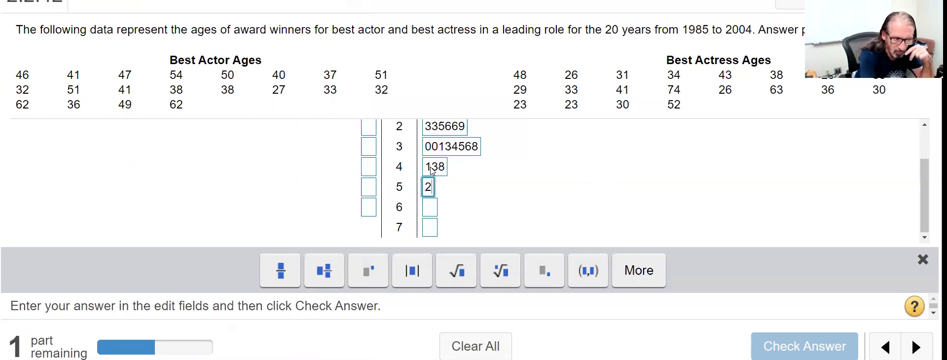
key(alt+Tab)
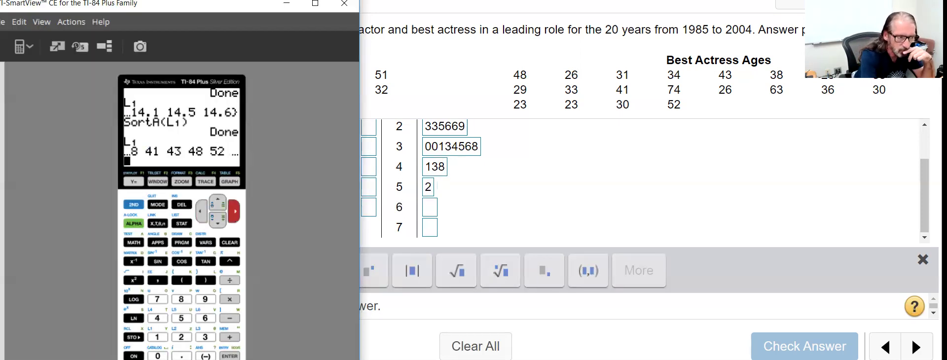
key(Right)
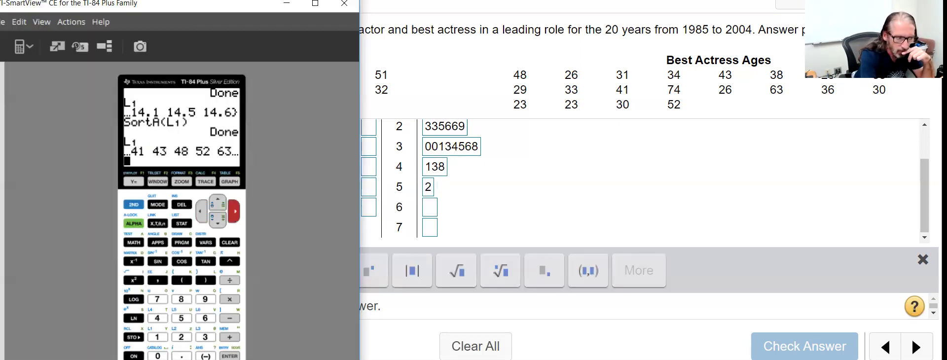
key(Right)
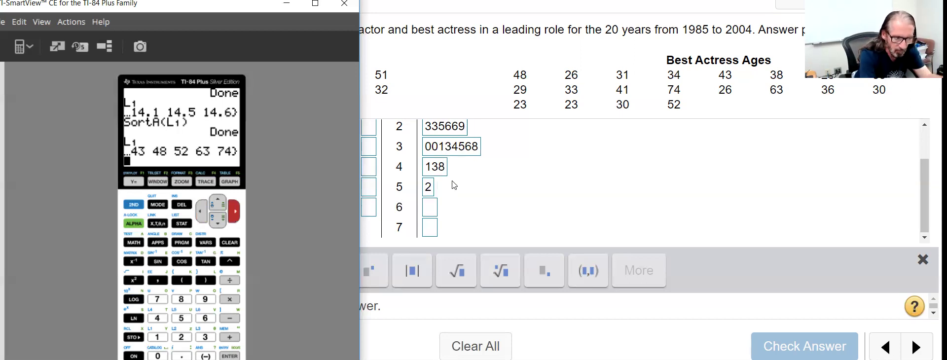
click(430, 207)
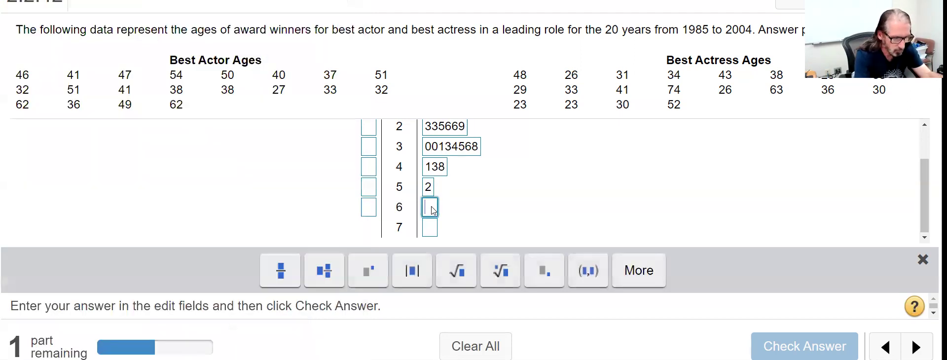
text(3)
key(Tab)
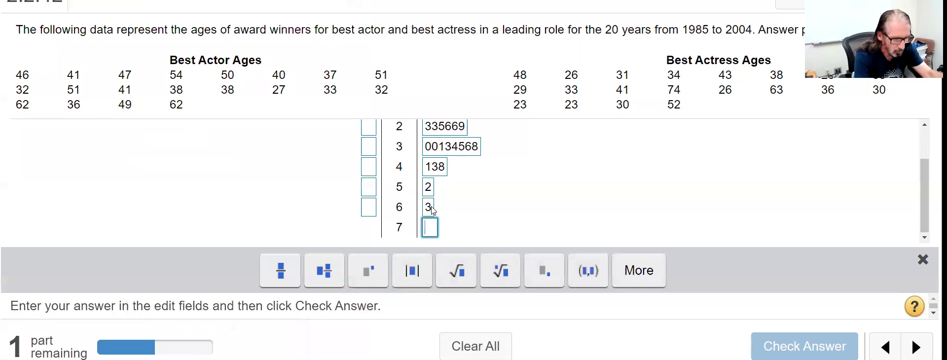
text(4)
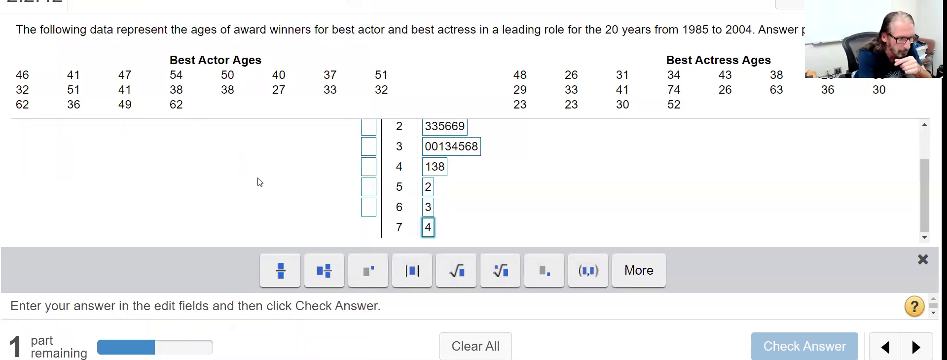
Step: Leave the completed actress leaves and bring the calculator's sorted L1 list back in front
click(222, 156)
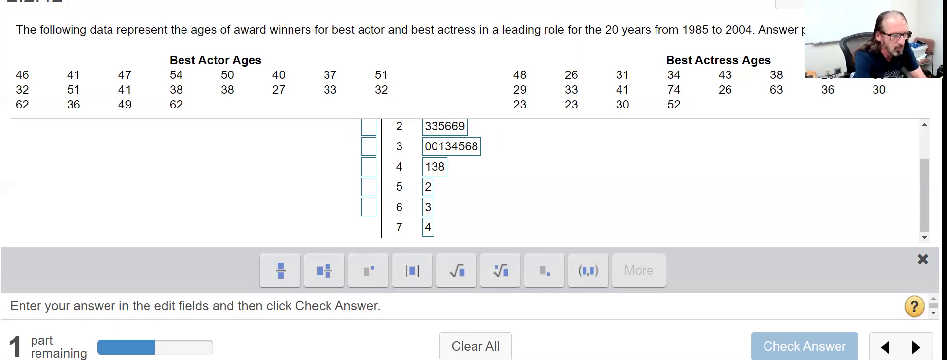
key(alt+Tab)
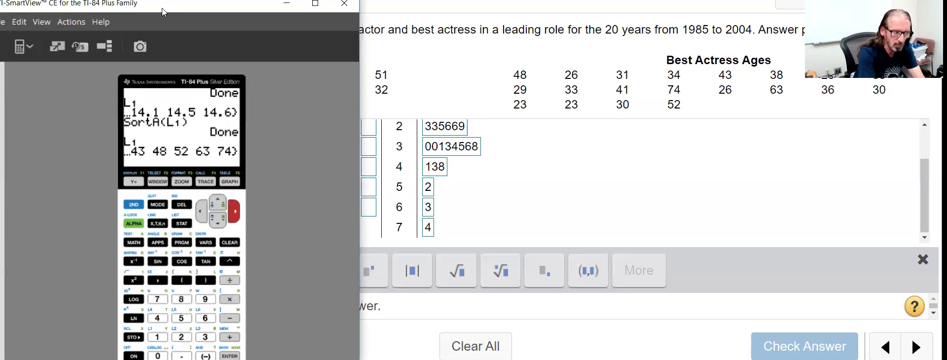
Step: Clear the old actress ages out of list L1 in the STAT list editor
drag(165, 12, 717, 21)
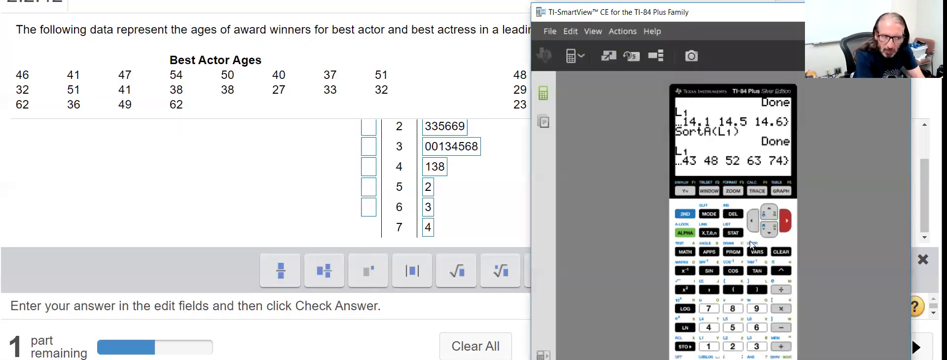
click(734, 234)
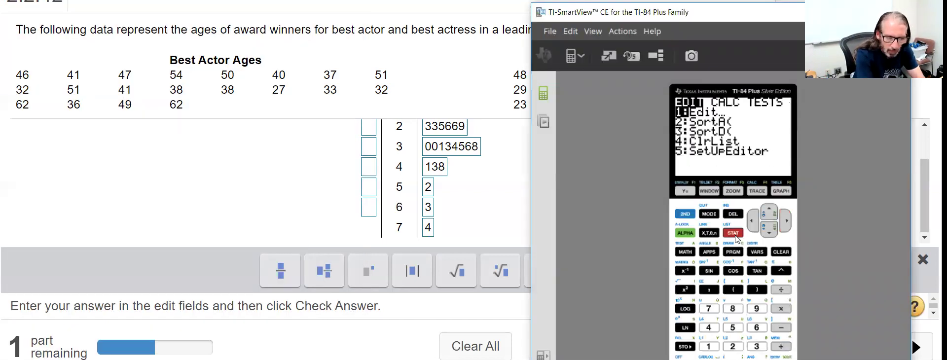
key(Return)
click(770, 212)
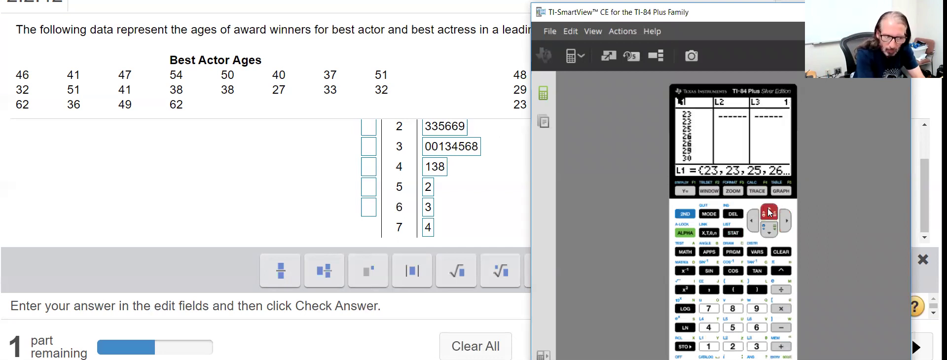
click(782, 252)
key(Return)
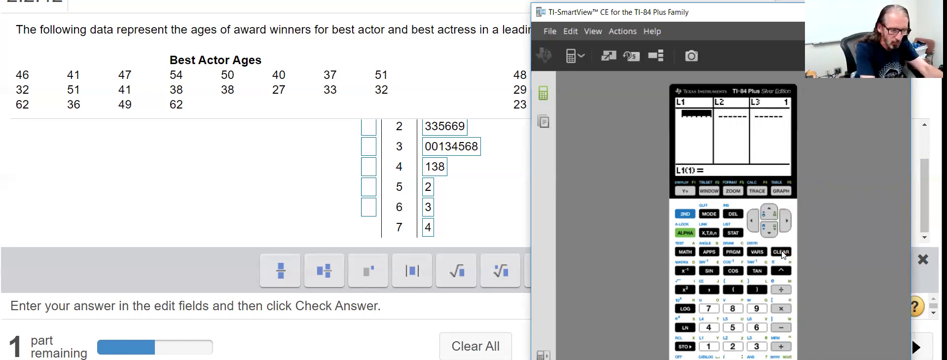
Step: Enter the first ten actor ages into L1: 46, 41, 47, 545, 4, 37, 51, 32, 51, 41
text(46)
key(Return)
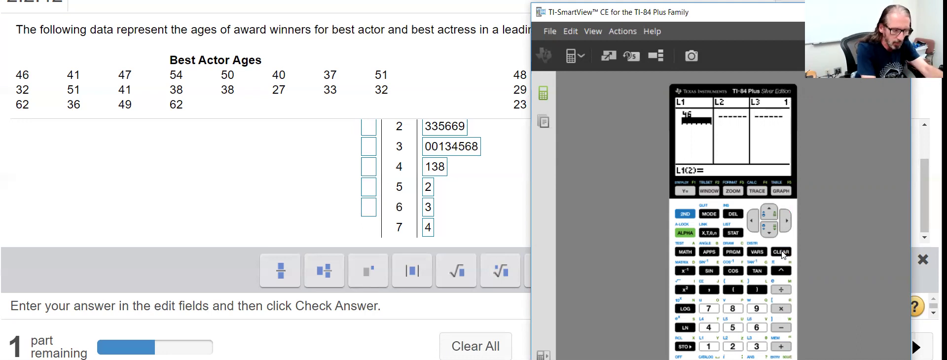
text(4)
text(1)
key(Return)
text(4)
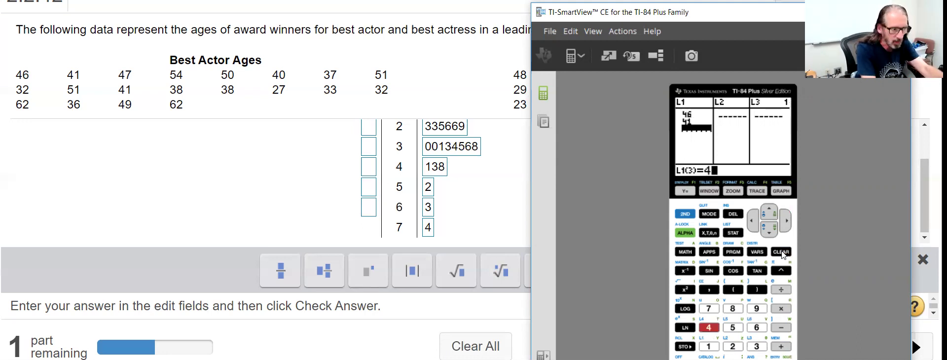
text(7)
key(Return)
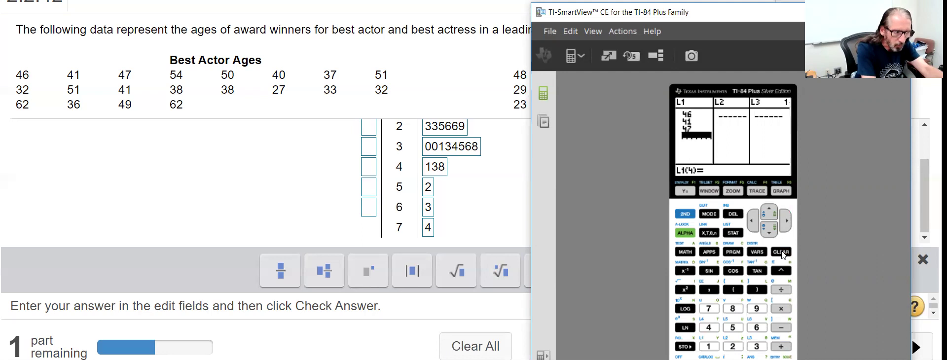
text(545)
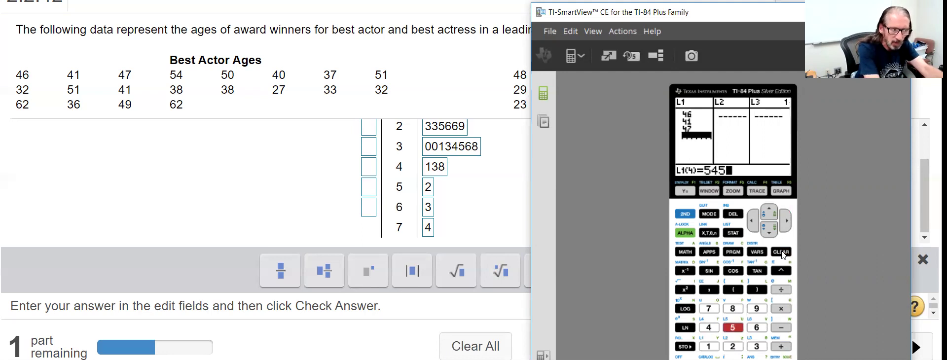
key(Return)
text(4)
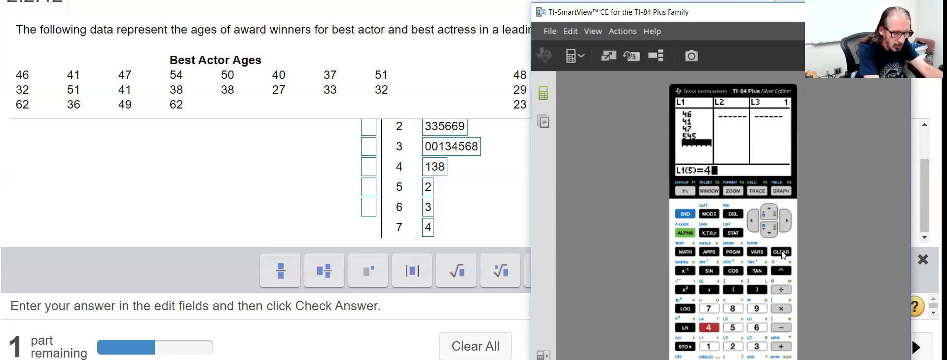
key(Return)
text(37)
key(Return)
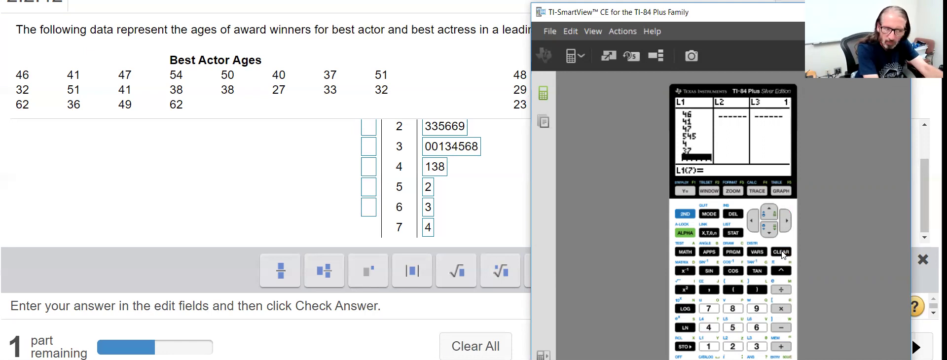
text(51)
key(Return)
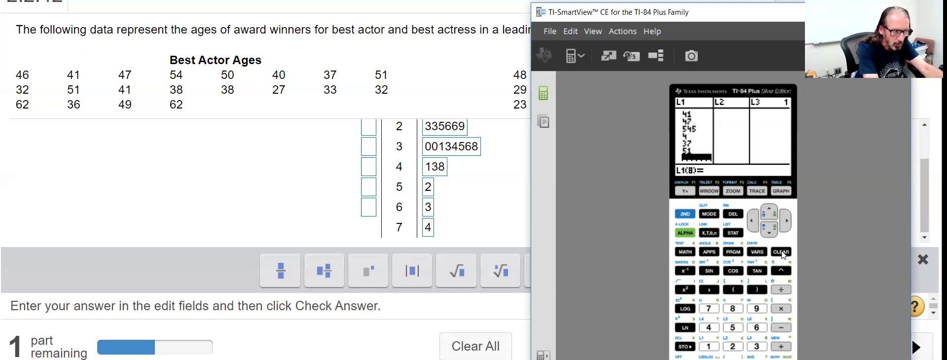
text(32)
key(Return)
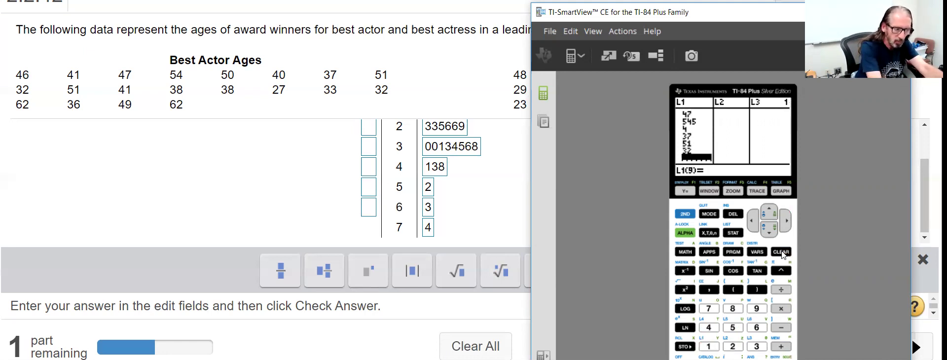
text(51)
key(Return)
text(4)
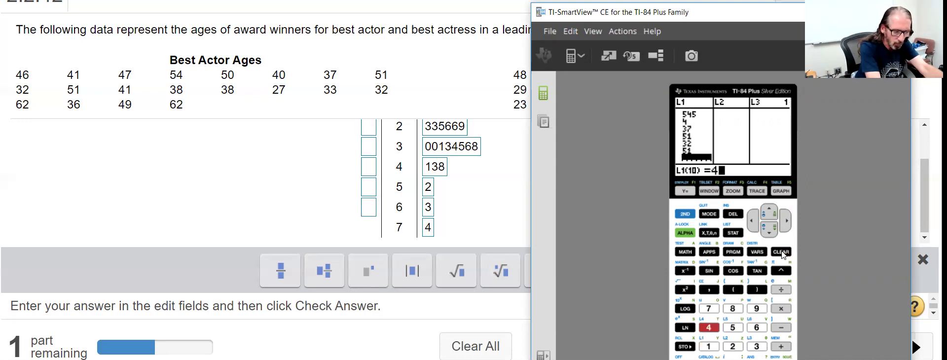
text(1)
key(Return)
Step: Enter the remaining actor ages into L1: 38, 38, 27, 33, 32, 62, 36, 49, 62
text(38)
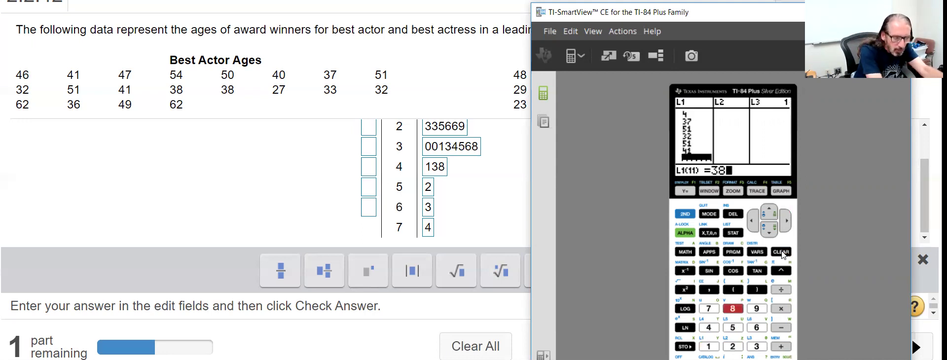
key(Return)
text(38)
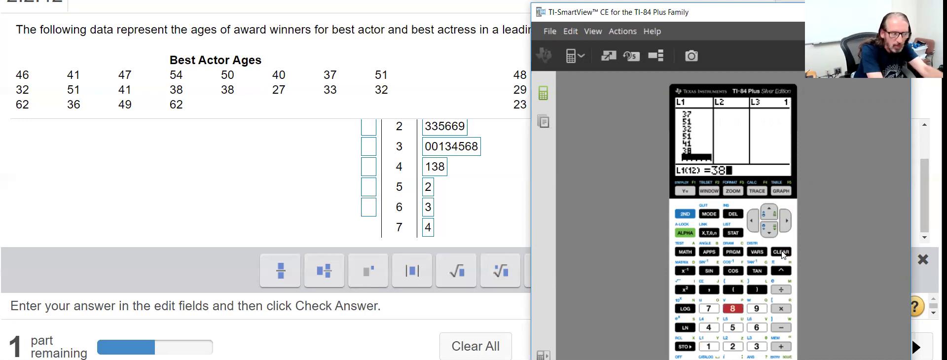
key(Return)
text(2)
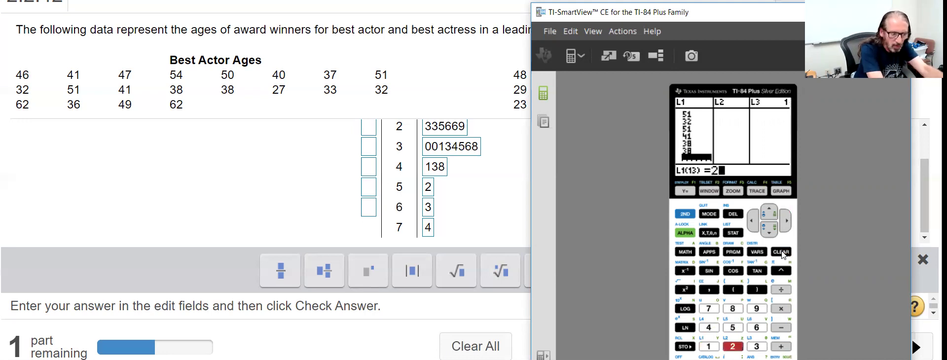
text(7)
key(Return)
text(3)
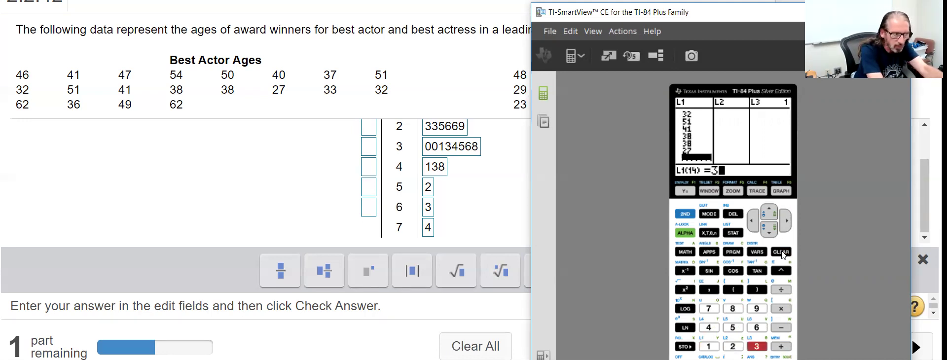
text(3)
key(Return)
text(32)
key(Return)
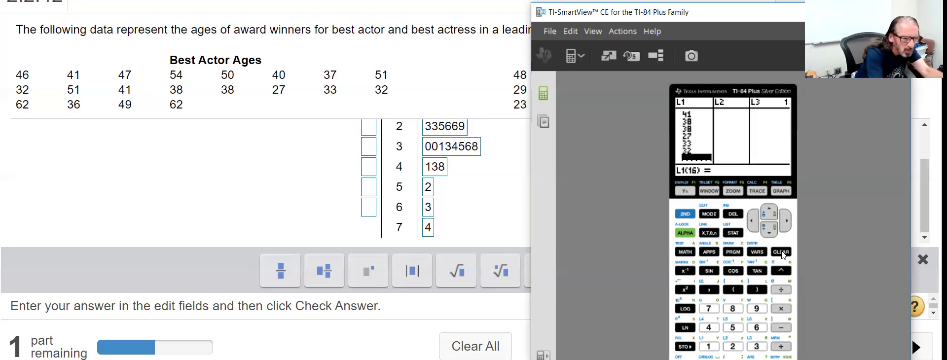
text(62)
key(Return)
text(3)
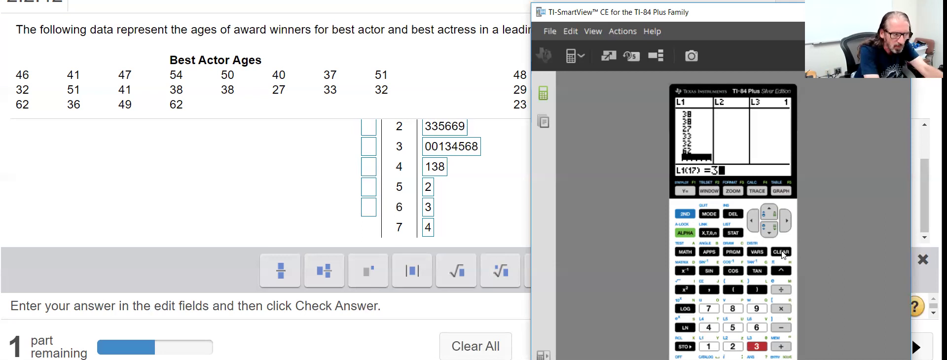
text(6)
key(Return)
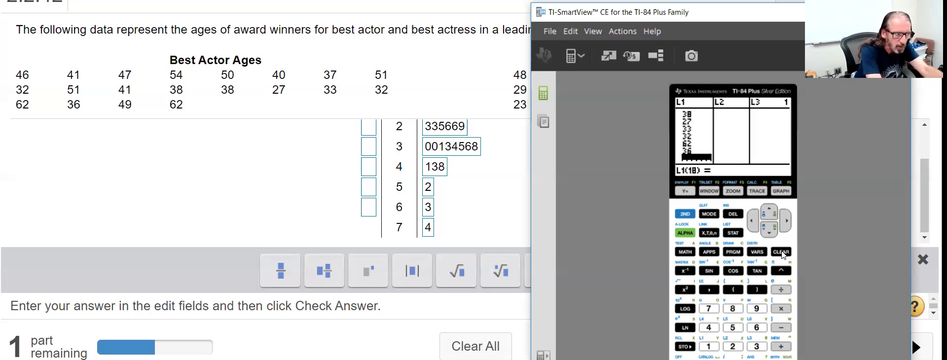
text(49)
key(Return)
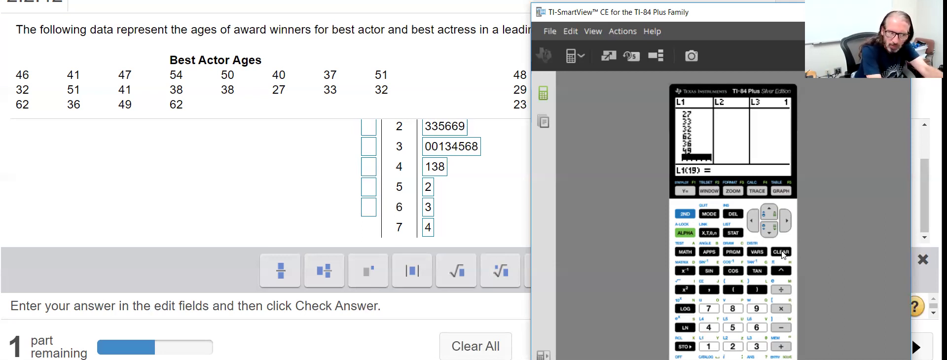
text(62)
key(Down)
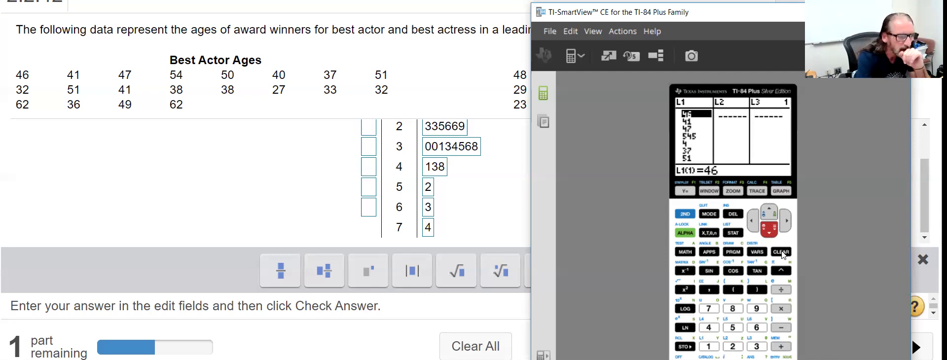
Step: Fix L1: change row four to 54, insert 50 as row five, and make row six 40
key(Down)
key(Down)
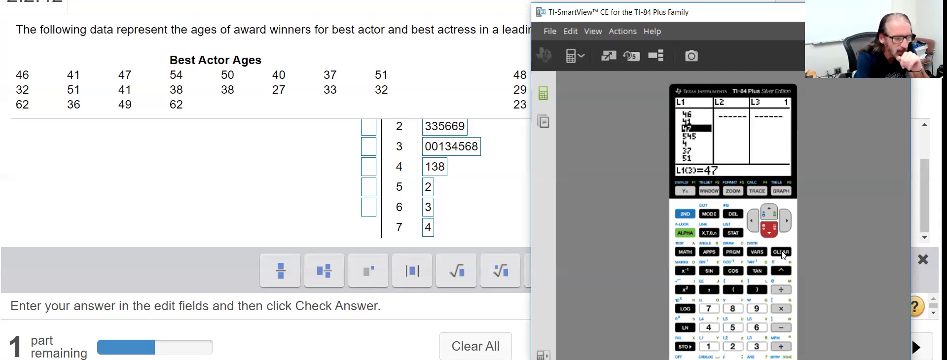
key(Down)
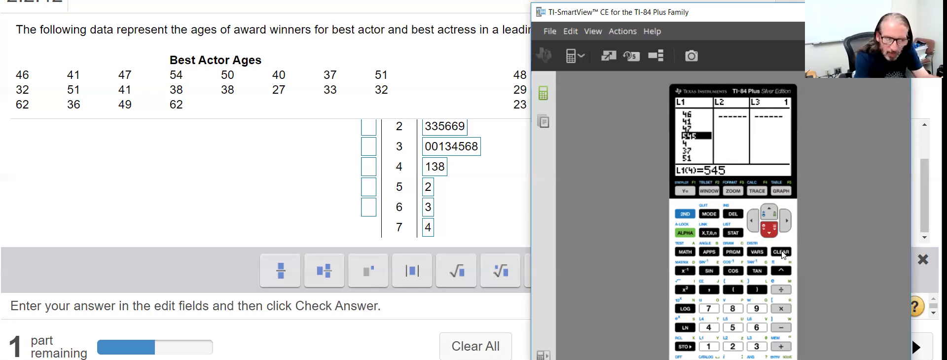
text(54)
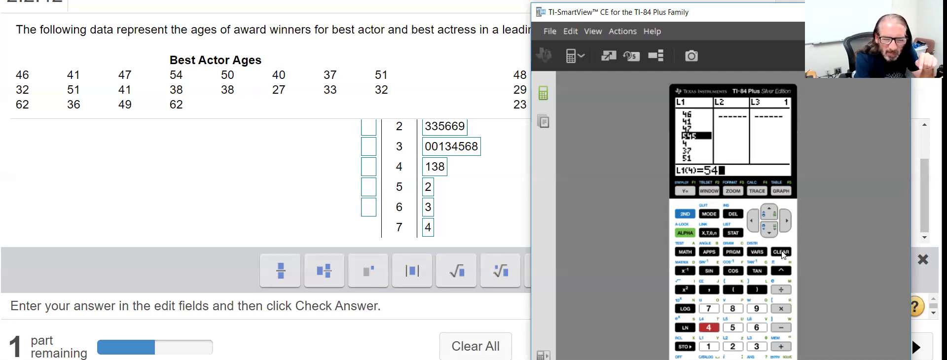
key(Return)
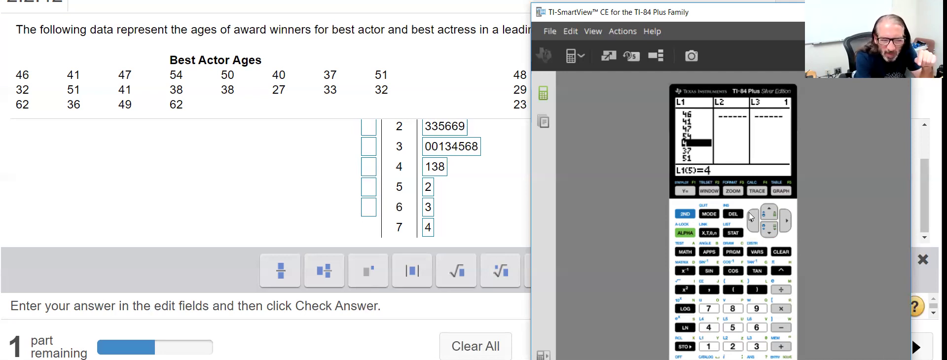
click(686, 215)
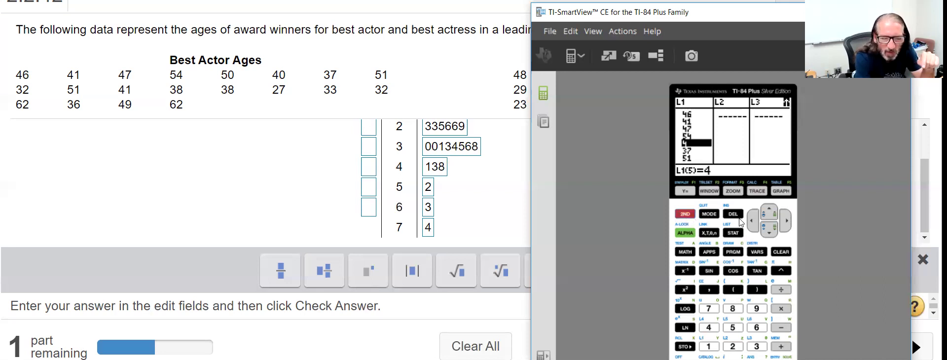
click(740, 221)
text(5)
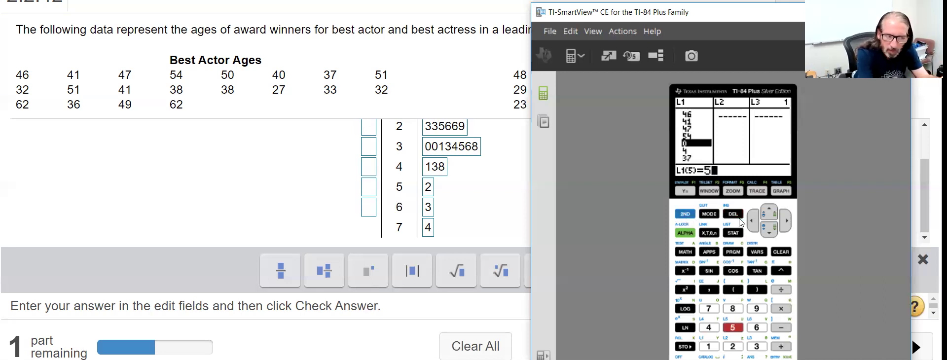
text(0)
key(Return)
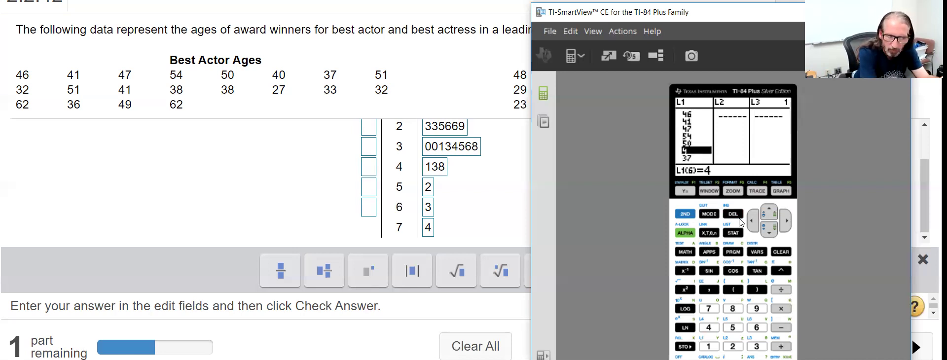
text(40)
key(Up)
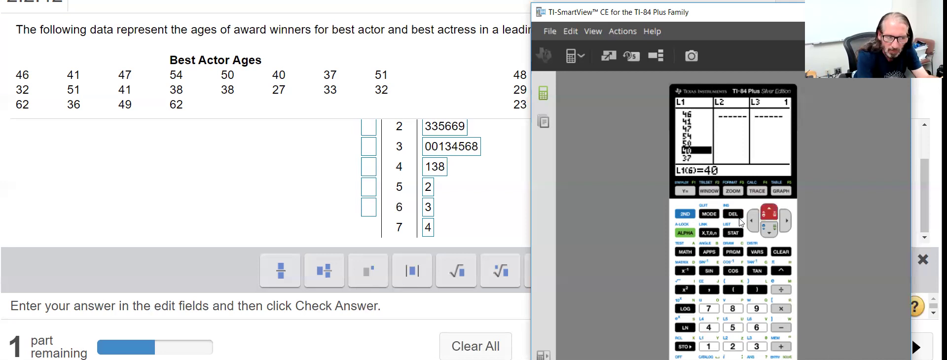
Step: Step through every L1 entry to verify the actor ages down to L1(20)=62
key(Up)
key(Up)
key(Up)
key(Up)
key(Up)
key(Up)
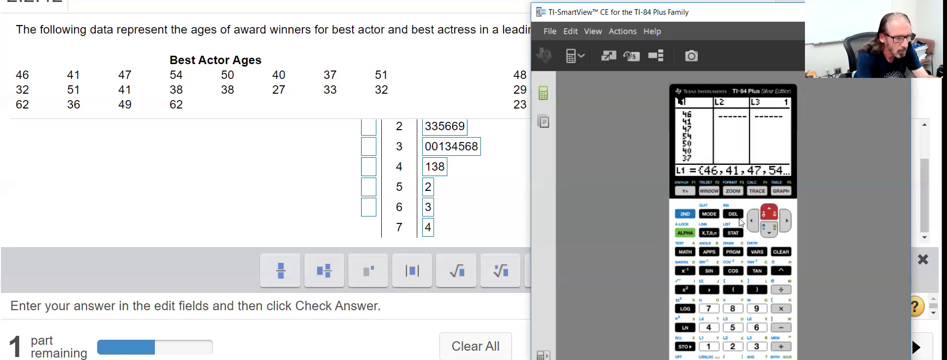
key(Down)
key(Down)
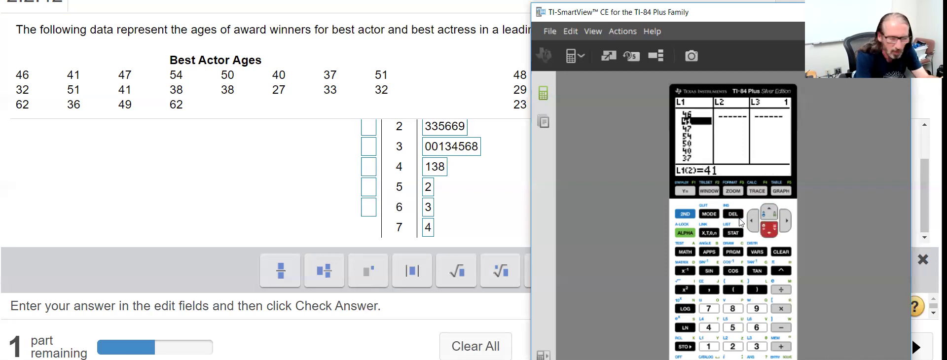
key(Down)
key(Down)
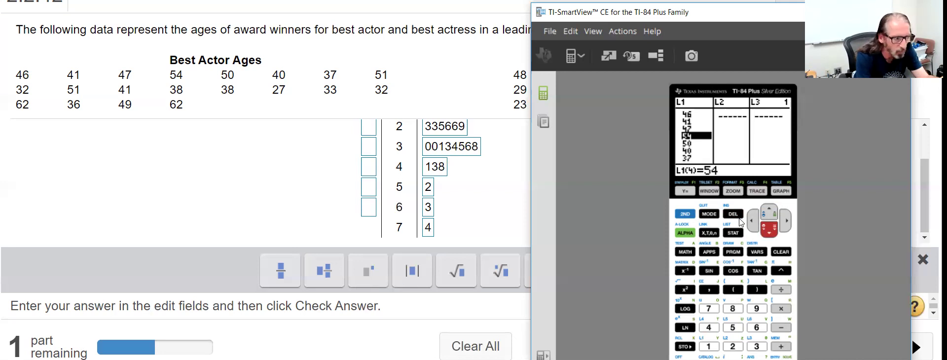
key(Down)
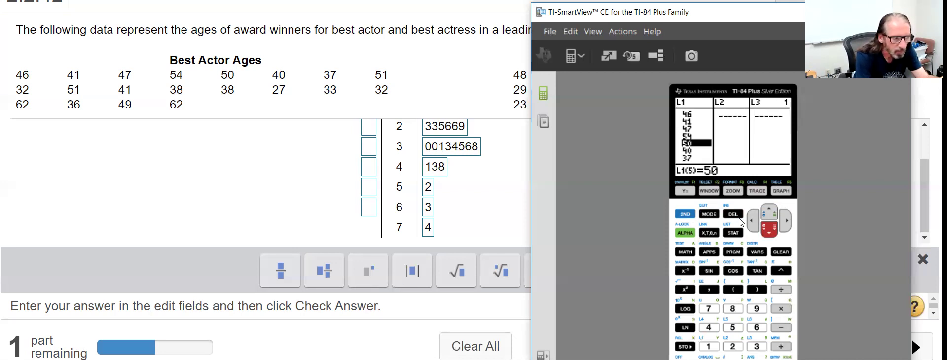
key(Down)
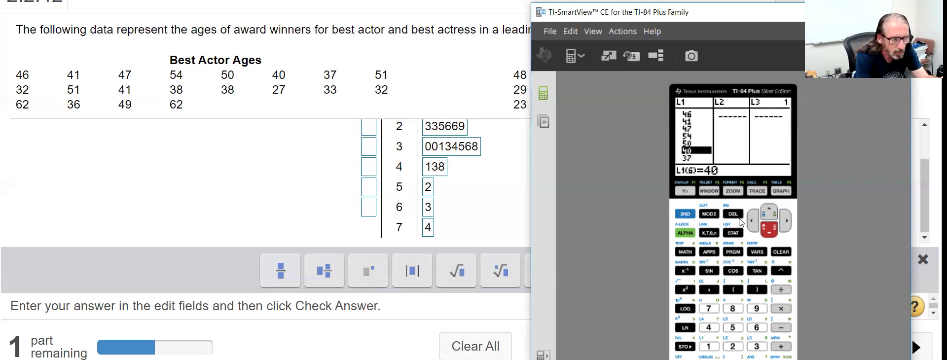
key(Down)
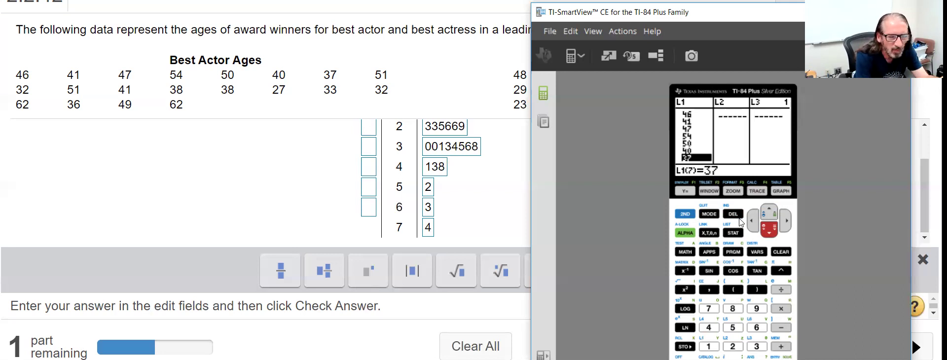
key(Down)
key(Down)
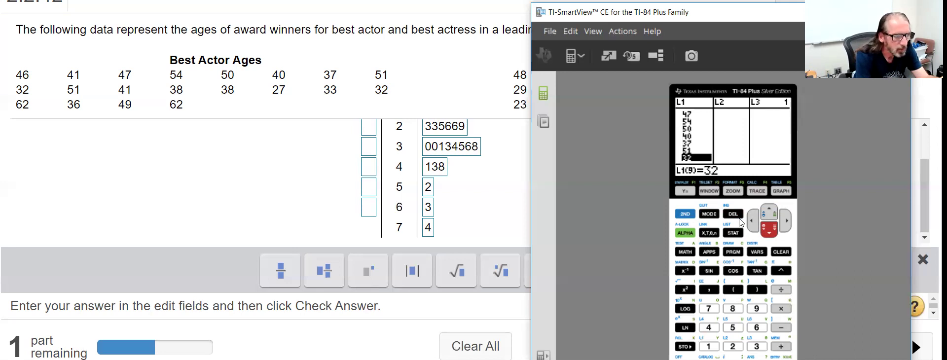
key(Down)
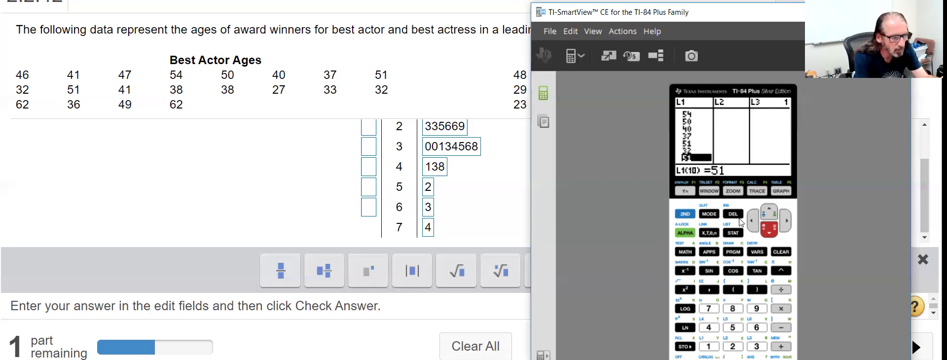
key(Down)
key(Down)
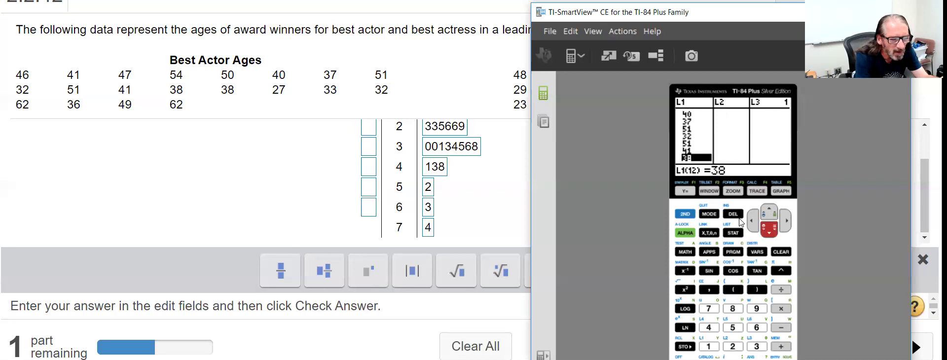
key(Down)
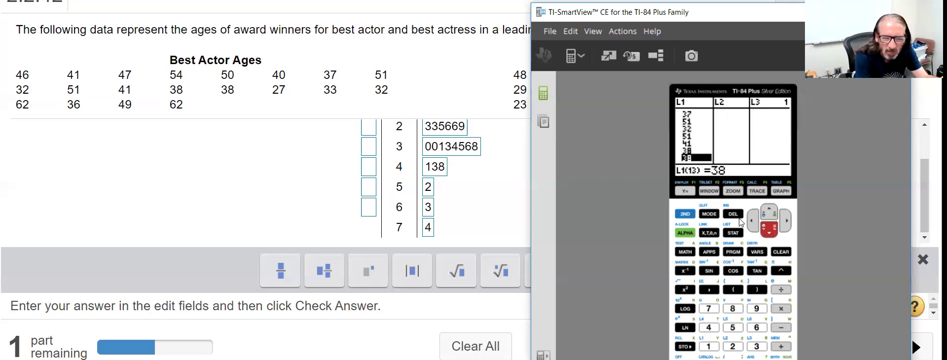
key(Down)
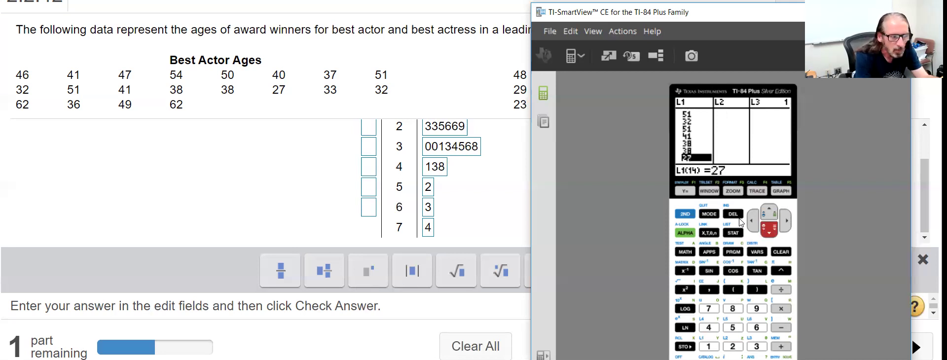
key(Down)
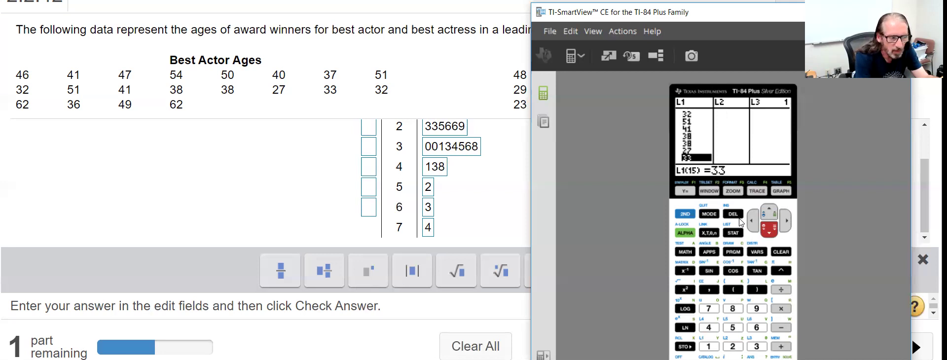
key(Down)
key(Down)
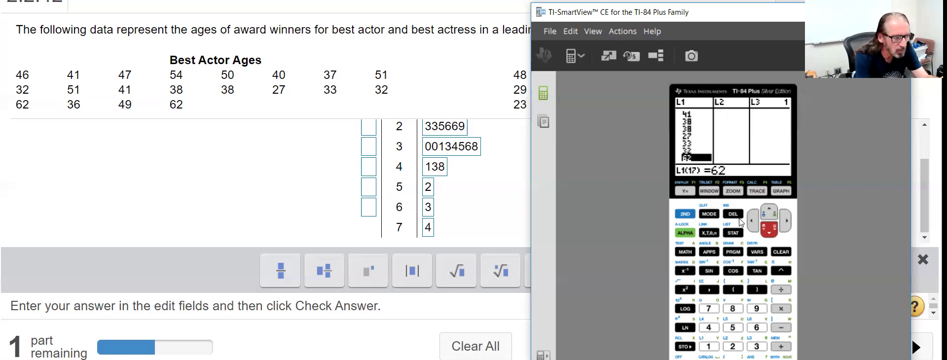
key(Down)
key(Down)
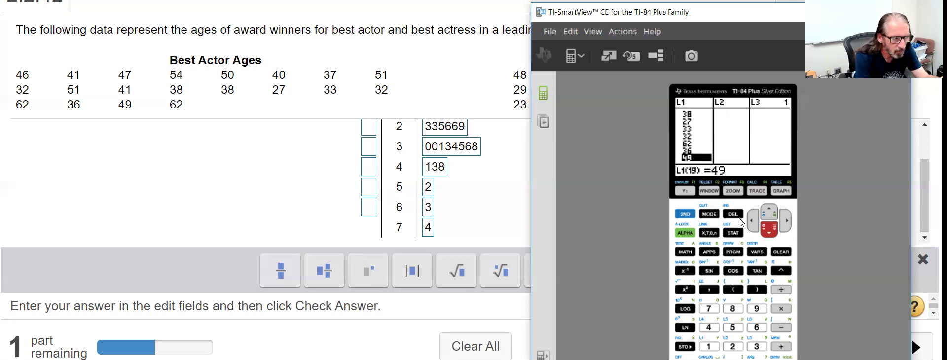
key(Down)
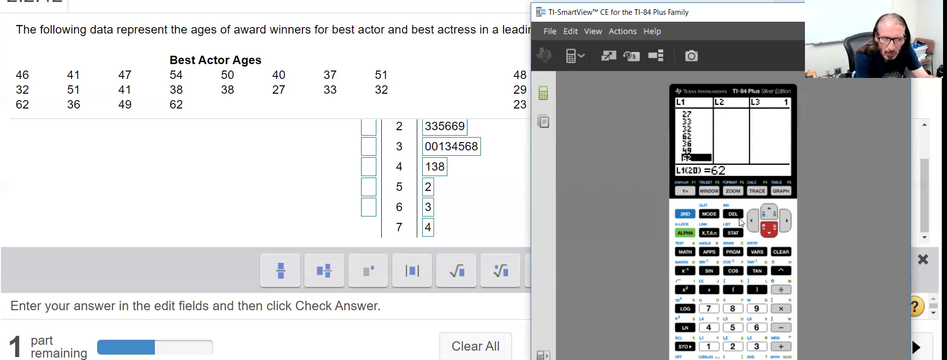
key(Up)
key(Down)
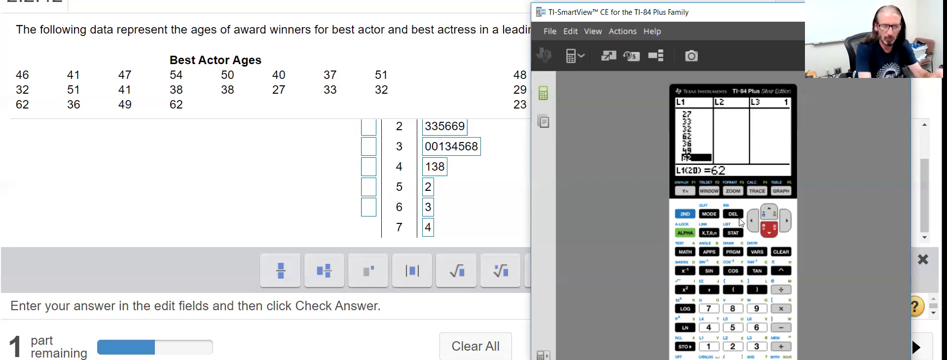
key(Down)
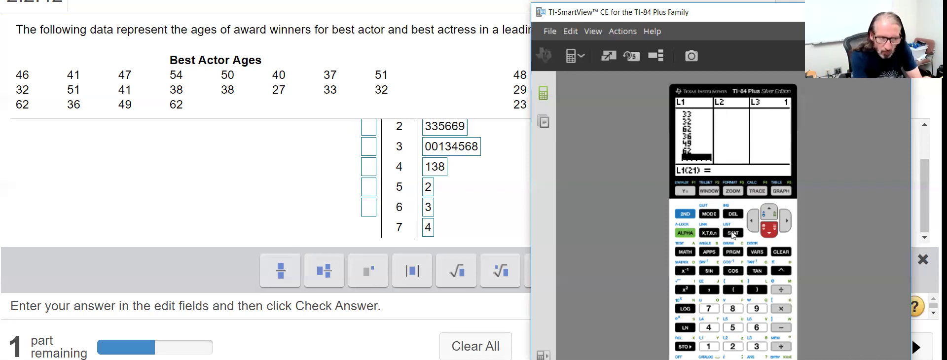
Step: Run SortD(L1) and recall L1, showing ages 62, 62, 54, 51, 51 first
click(733, 233)
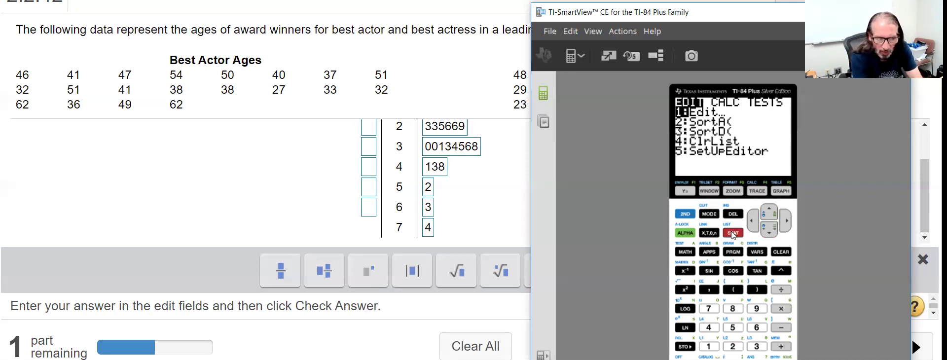
key(Down)
key(Down)
key(Return)
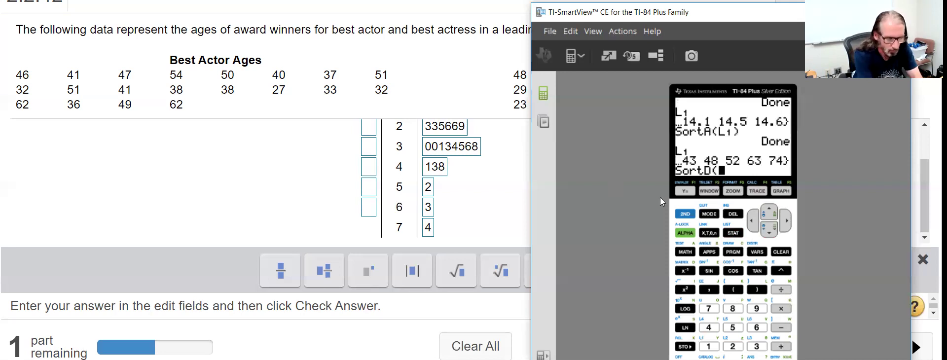
click(685, 214)
key(1)
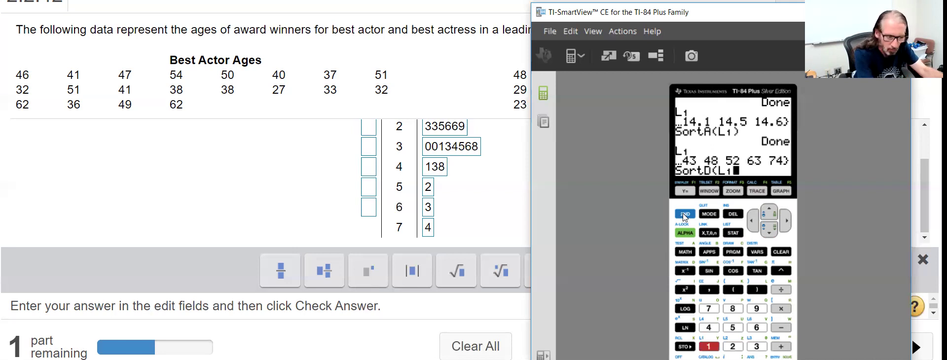
text())
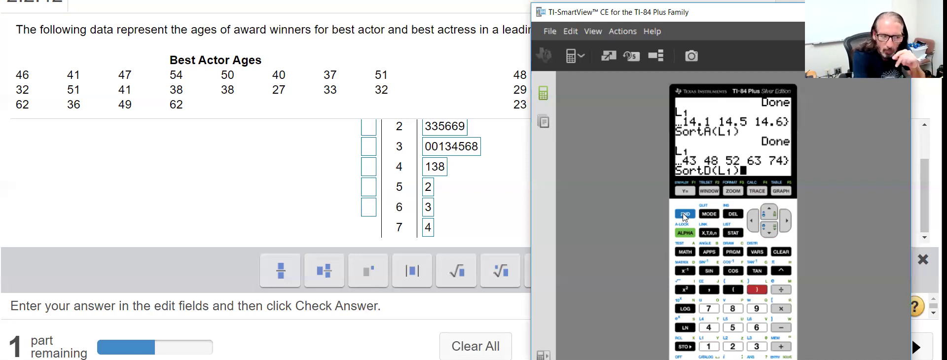
key(Return)
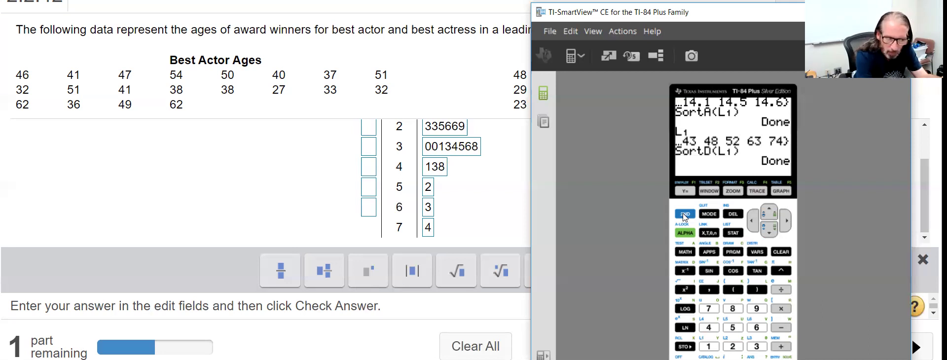
click(683, 213)
key(1)
key(Return)
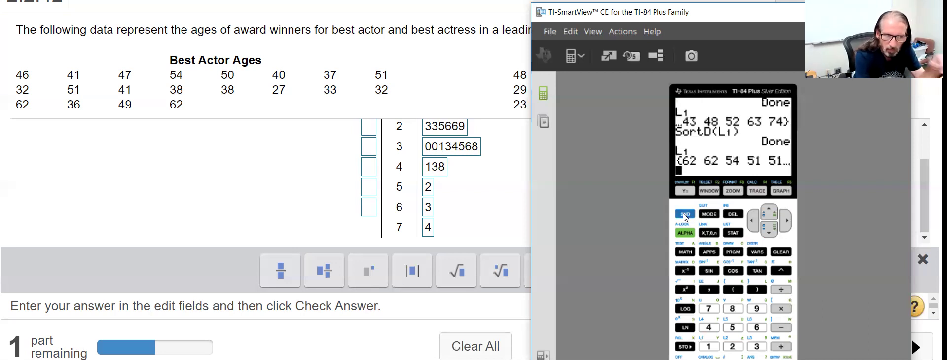
Step: Enter actor leaves 22 for stem 6 and 4110 for stem 5, reading sorted ages from the calculator
click(368, 215)
text(2)
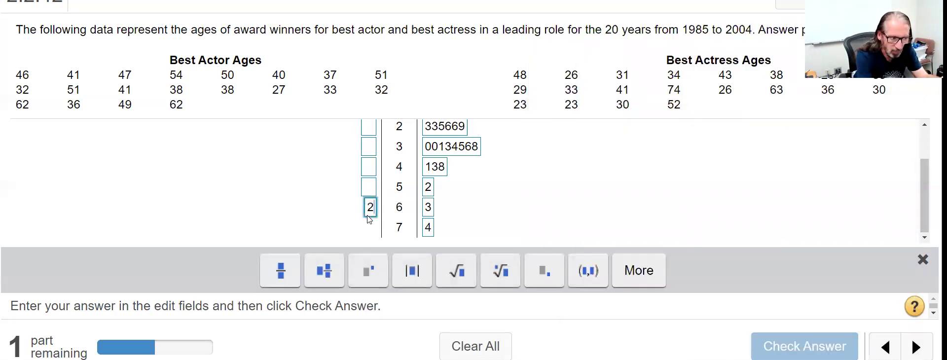
text(2)
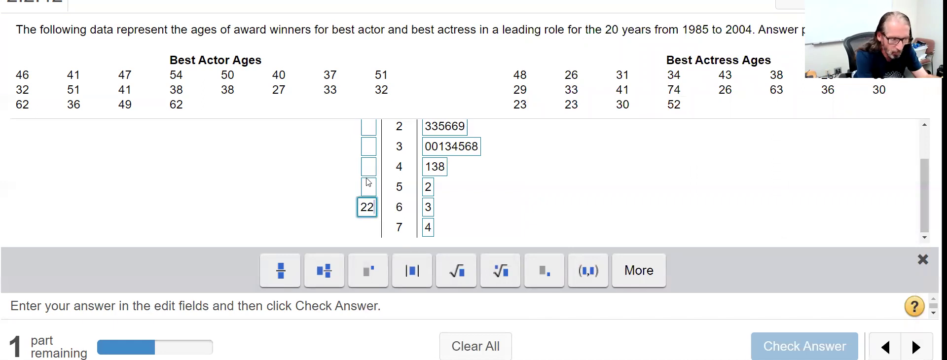
click(368, 181)
text(4)
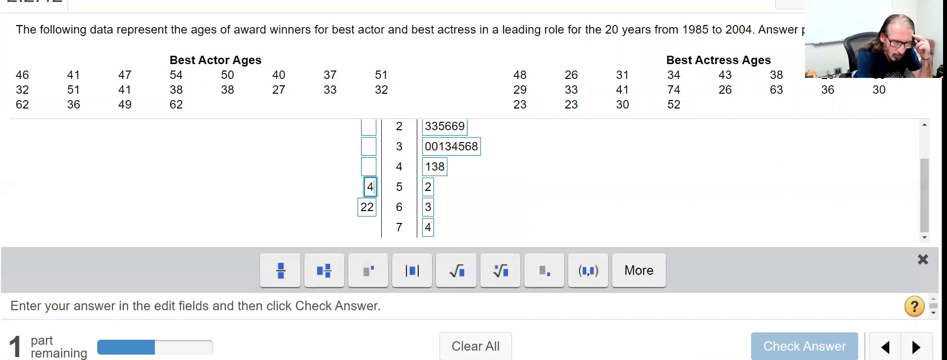
key(alt+Tab)
key(Right)
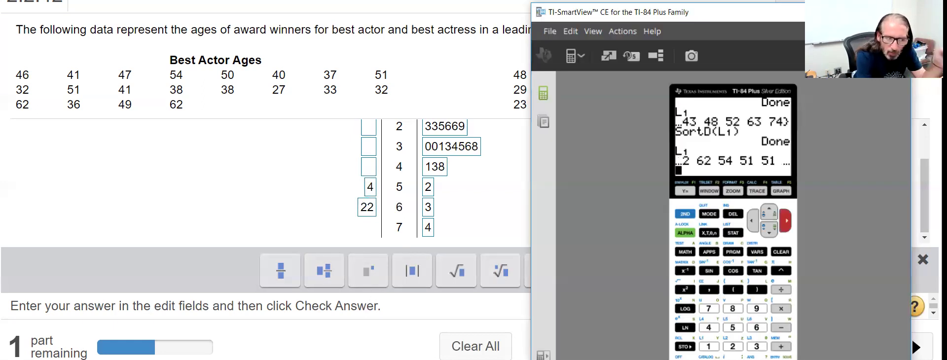
key(Right)
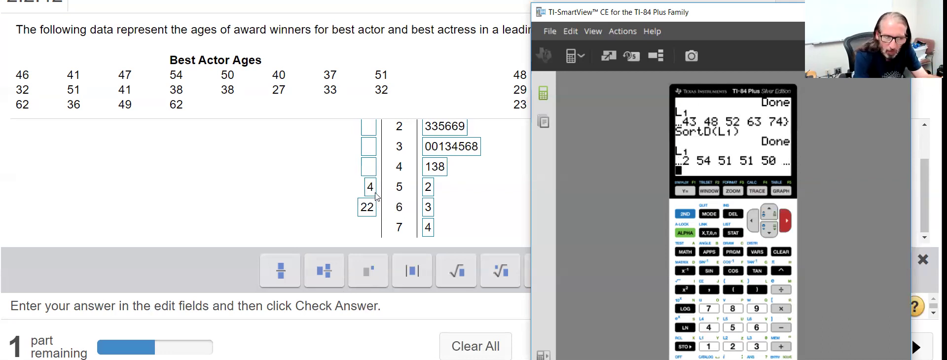
key(Right)
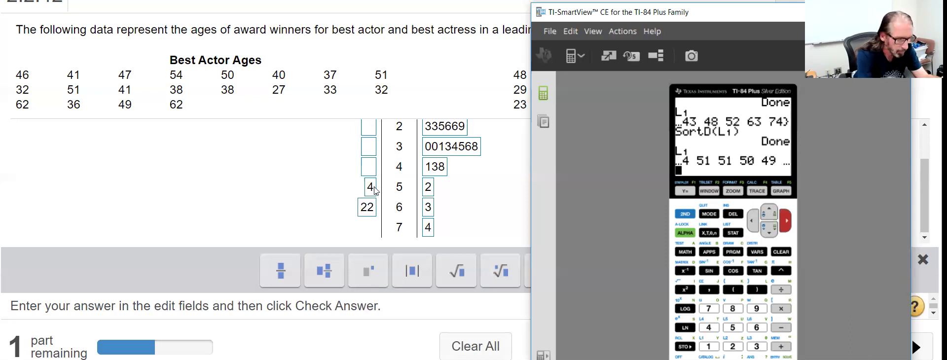
click(375, 190)
text(110)
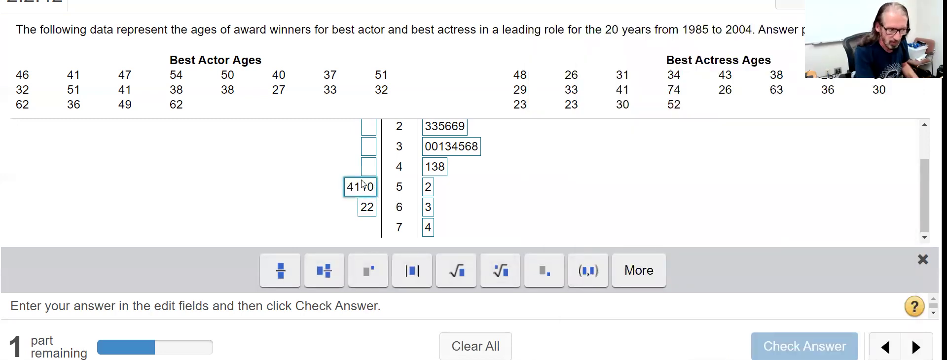
Step: Select the stem-4 actor box and read the next sorted ages on the calculator
click(368, 170)
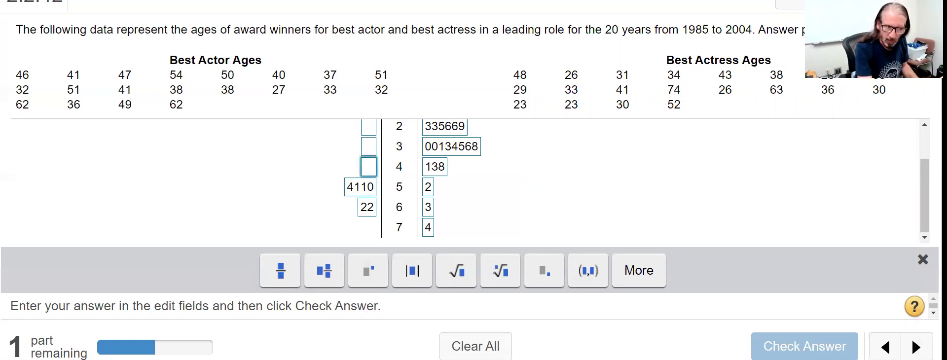
key(alt+Tab)
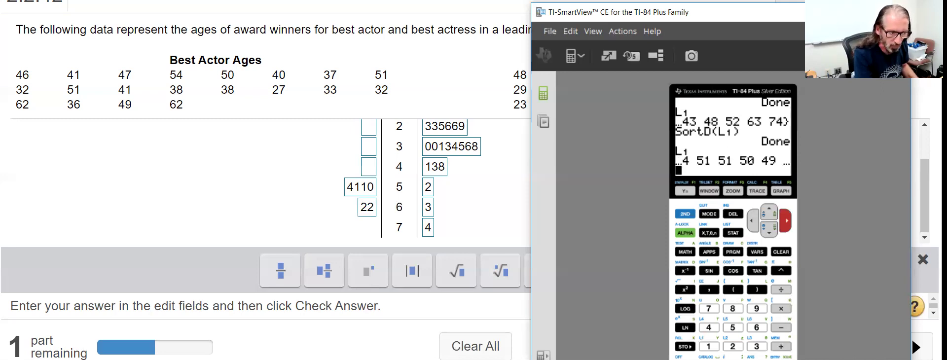
key(Right)
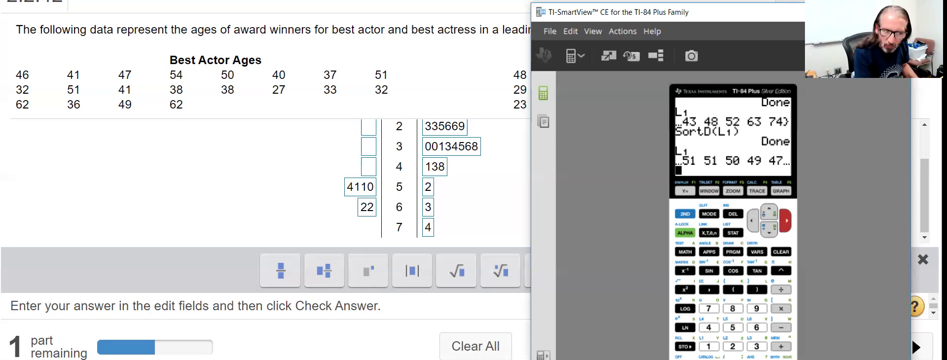
key(Right)
key(Right)
key(Right)
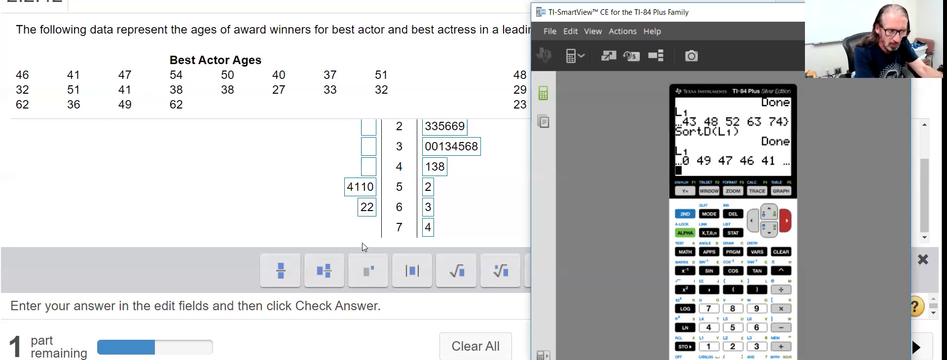
Step: Enter actor leaves 976110 for stem 4, checking the sorted L1 ages in between
click(369, 171)
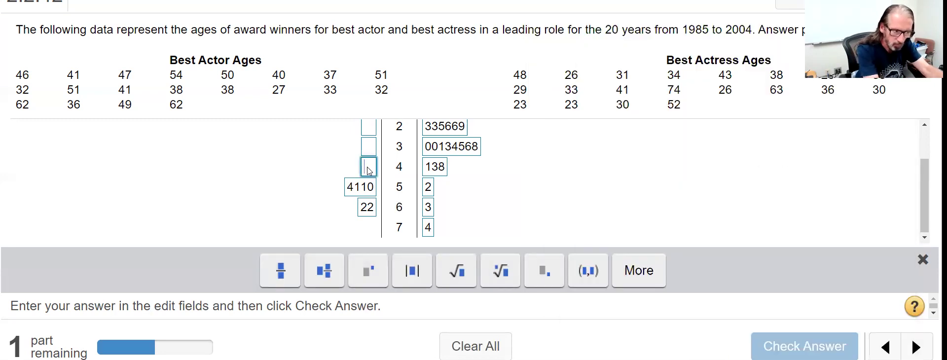
text(976)
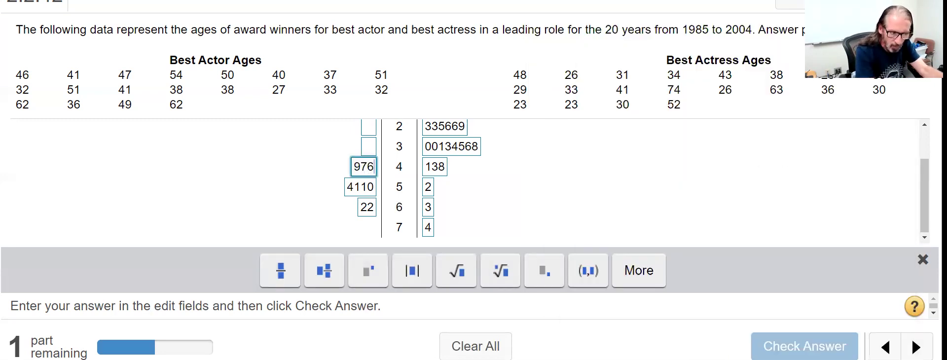
key(alt+Tab)
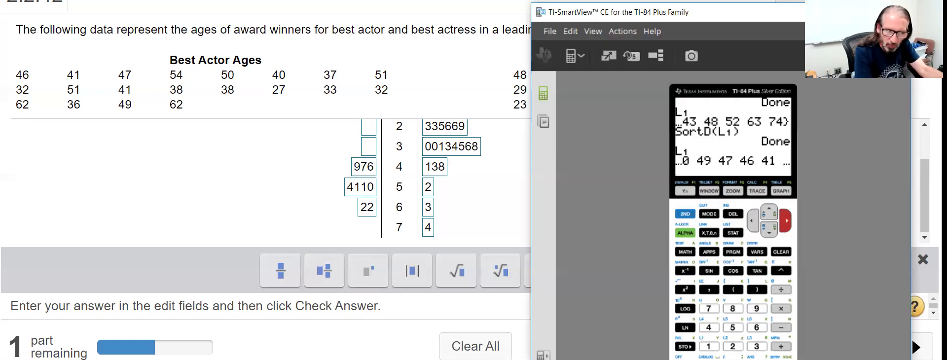
key(Right)
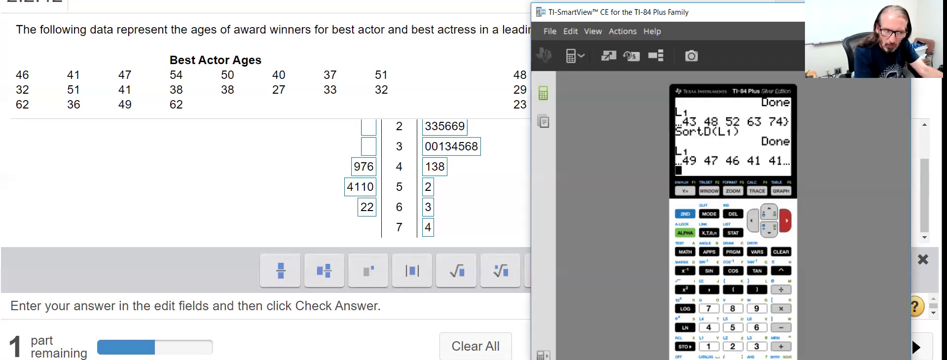
key(Right)
key(Right)
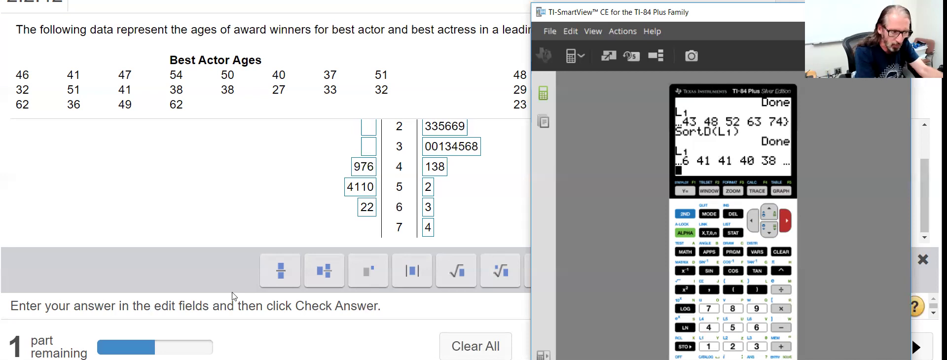
click(374, 171)
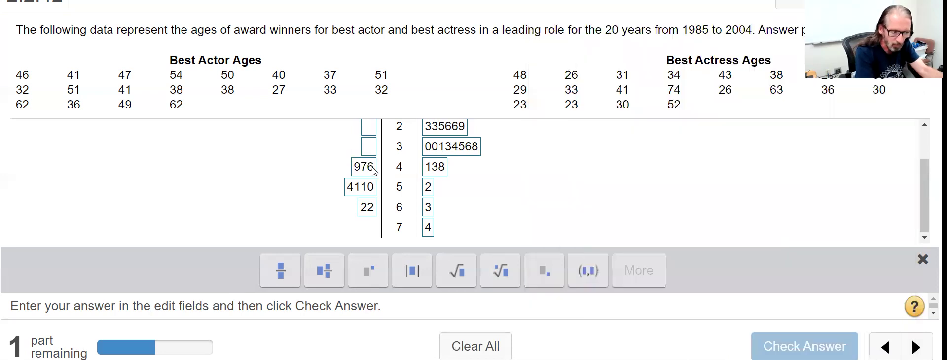
click(373, 171)
text(110)
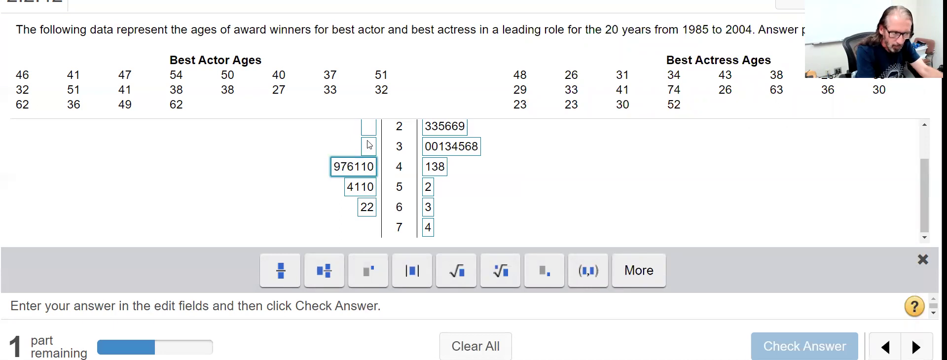
Step: Select the stem-3 actor box and read the next sorted ages on the calculator
click(369, 146)
key(alt+Tab)
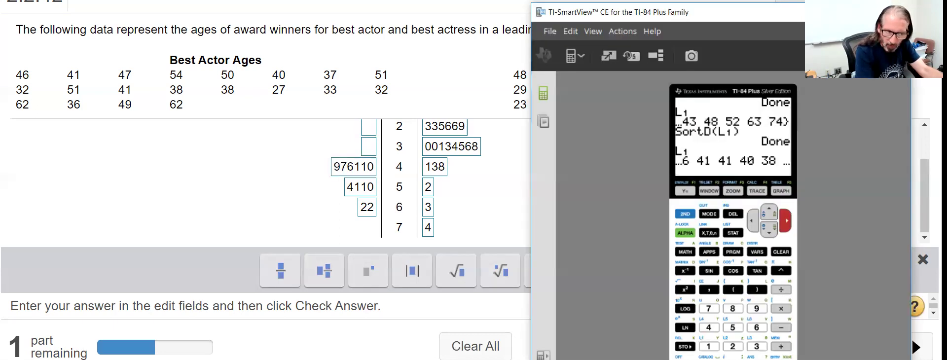
key(Right)
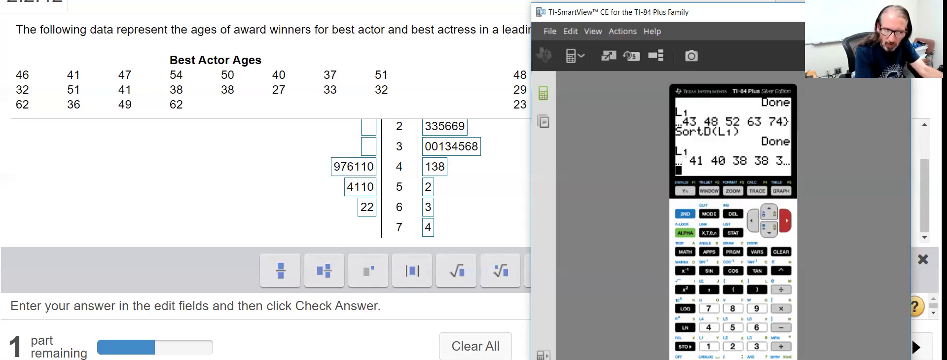
key(Right)
key(Right)
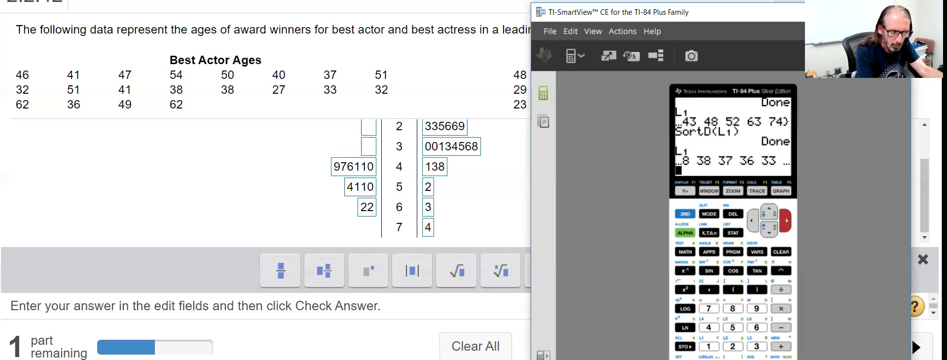
key(Right)
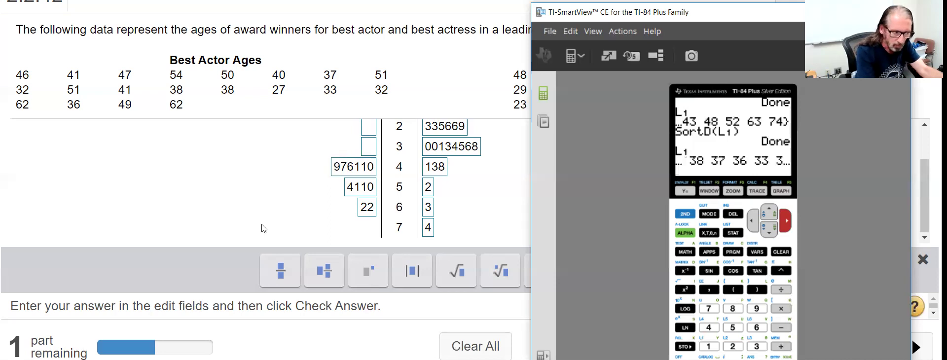
Step: Enter actor leaves 8876322 for stem 3, checking the calculator partway through
click(369, 149)
text(88)
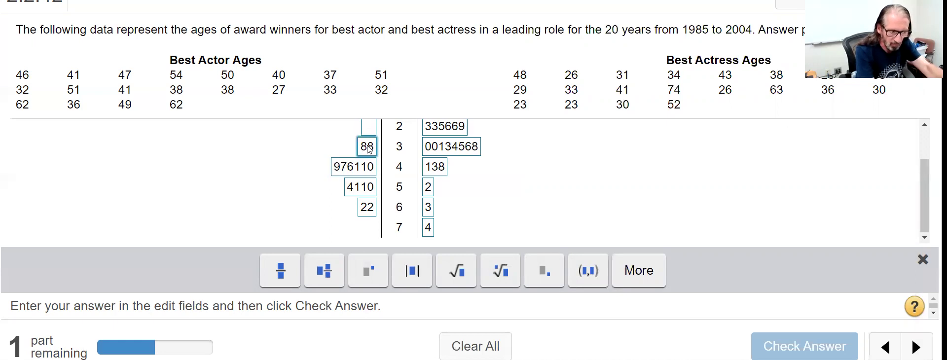
text(76)
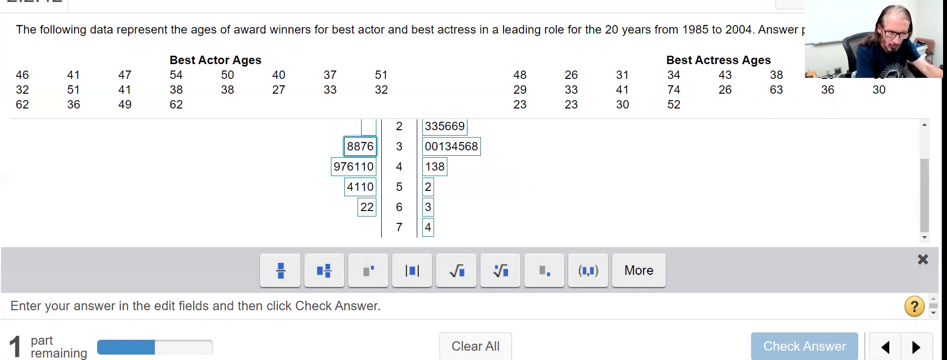
key(alt+Tab)
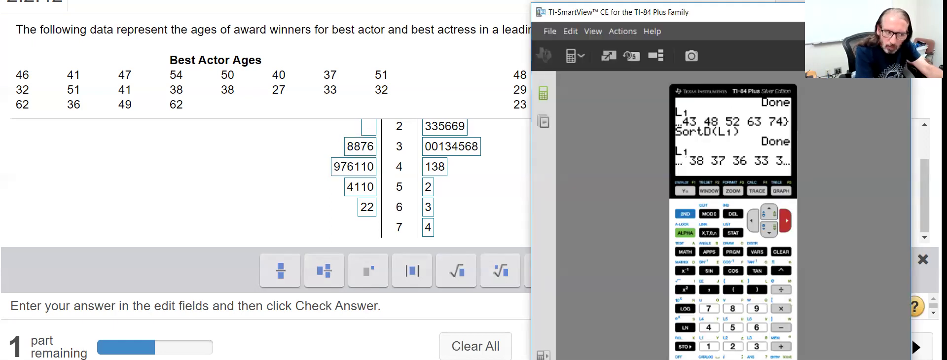
key(Right)
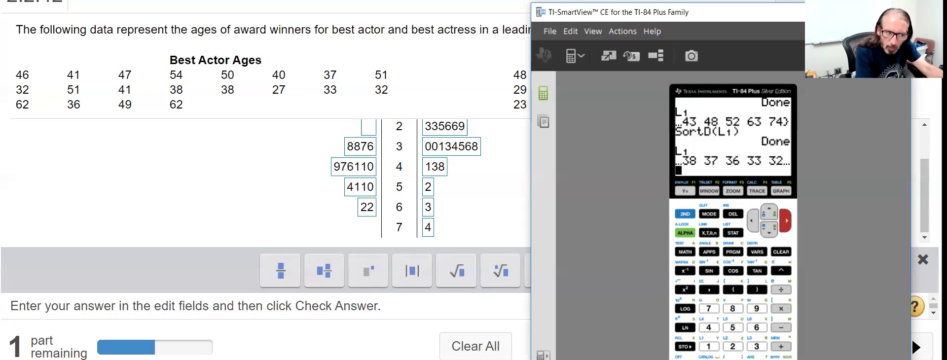
key(Right)
key(Right)
key(Right)
key(Right)
key(Right)
key(Right)
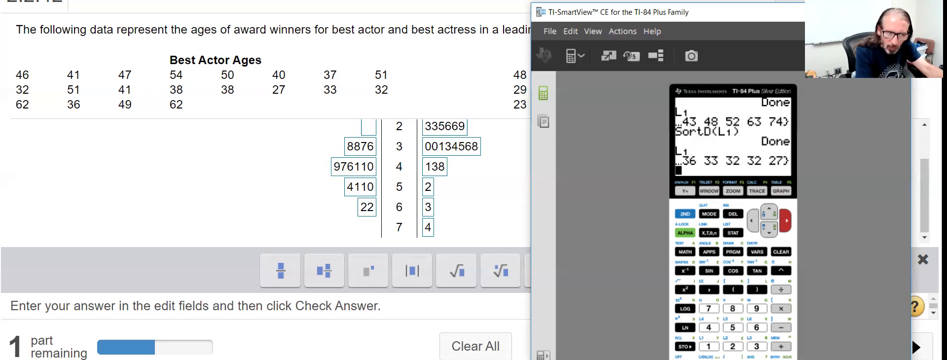
click(374, 147)
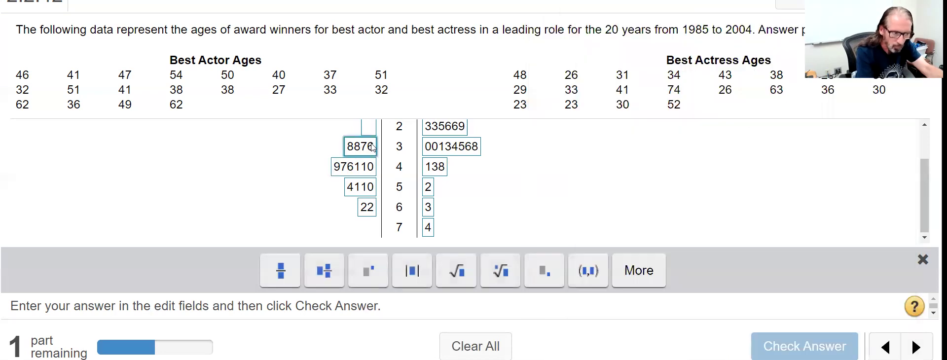
text(322)
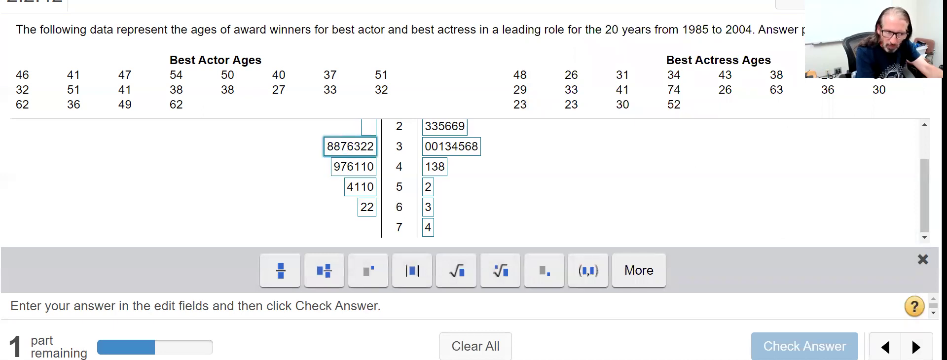
Step: Enter the actor leaf 7 for stem 2
key(alt+Tab)
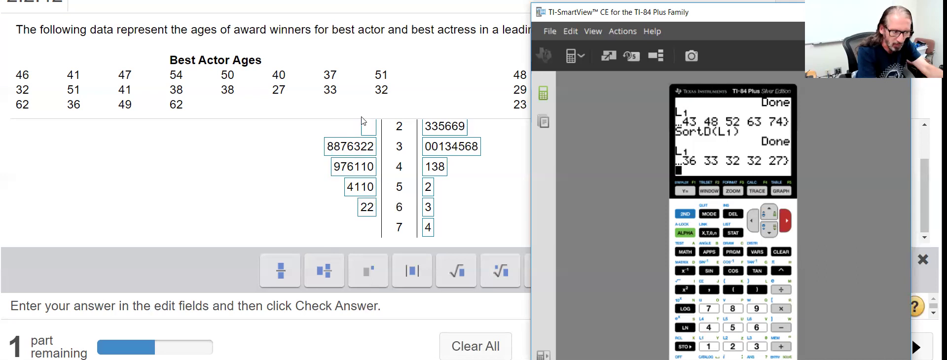
click(367, 130)
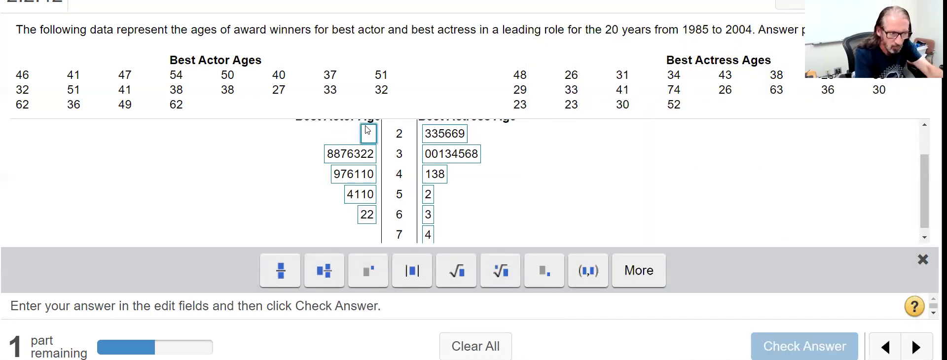
text(7)
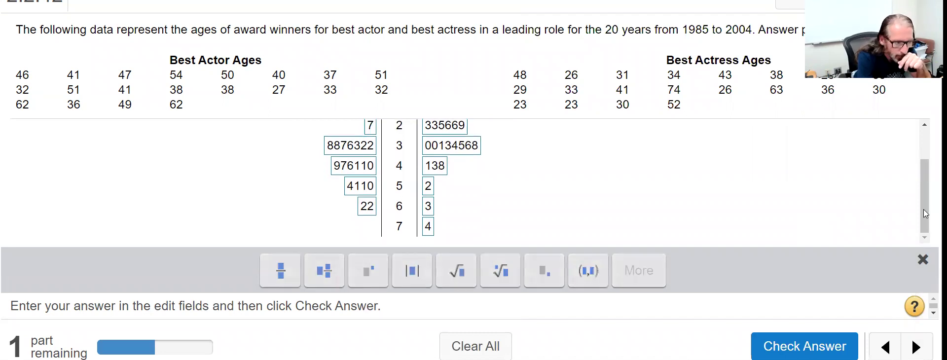
Step: Scroll to the top and zoom the browser out so stems 2 through 7 all show
scroll(915, 166, up, 2)
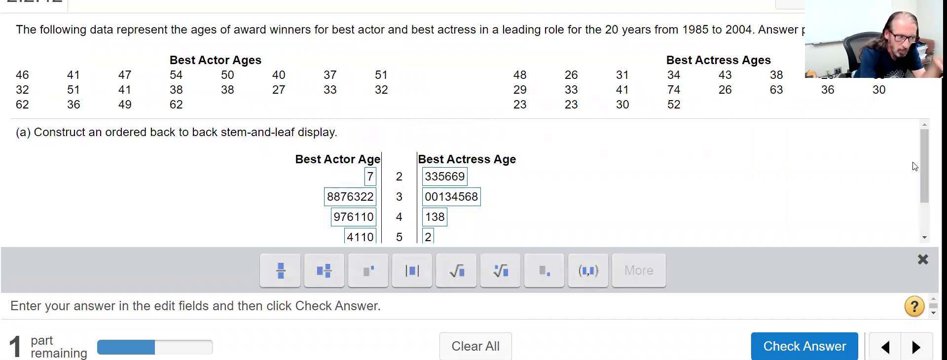
key(ctrl+minus)
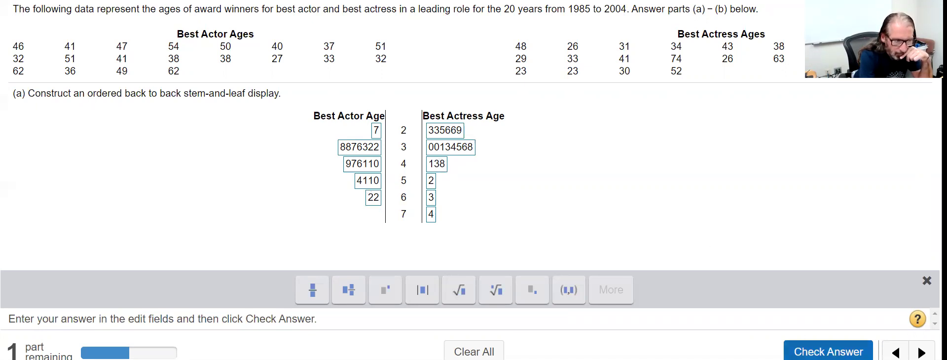
Step: Submit the completed stem-and-leaf display and dismiss the Well done! message
click(828, 351)
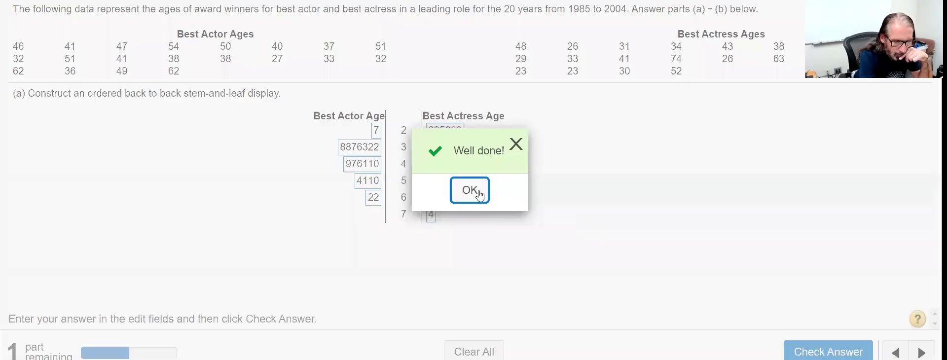
click(480, 196)
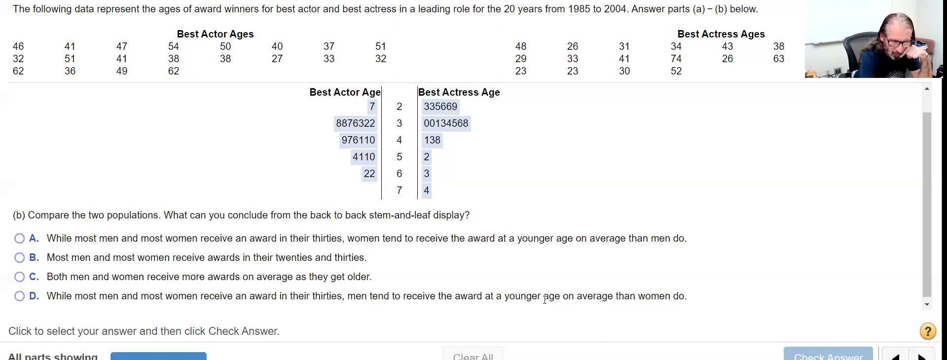
Step: Answer part (b) with A (women win younger), submit it, and continue to the next question
click(19, 239)
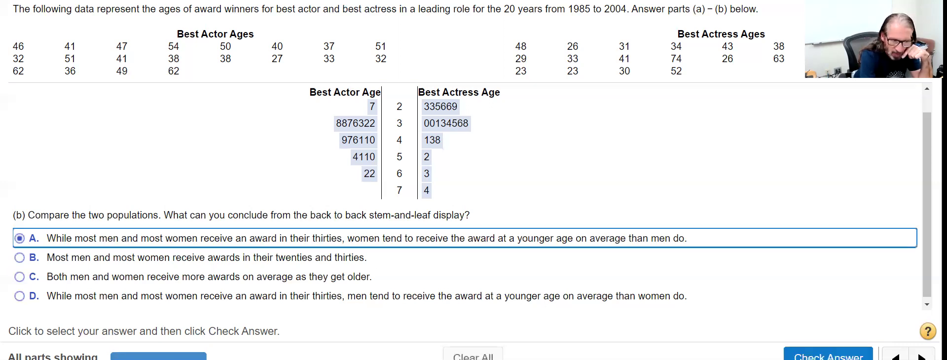
click(829, 356)
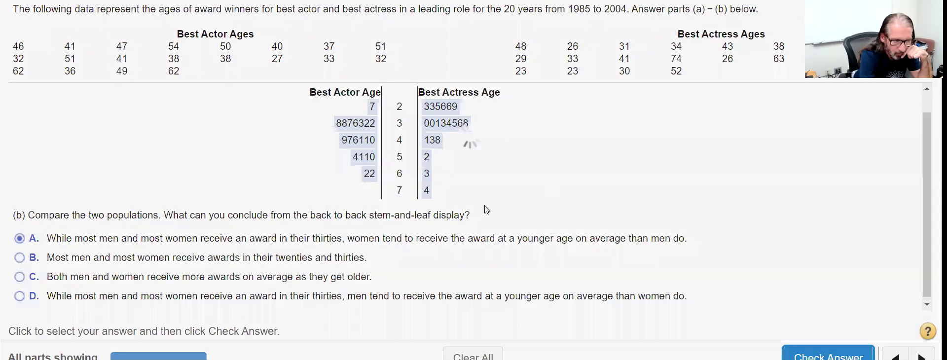
click(469, 187)
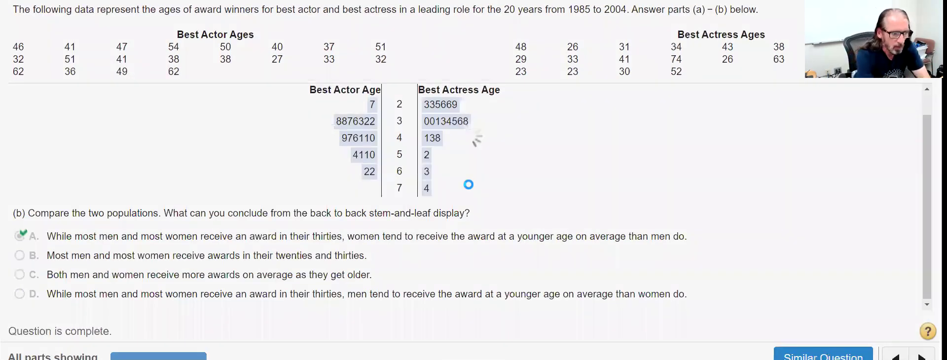